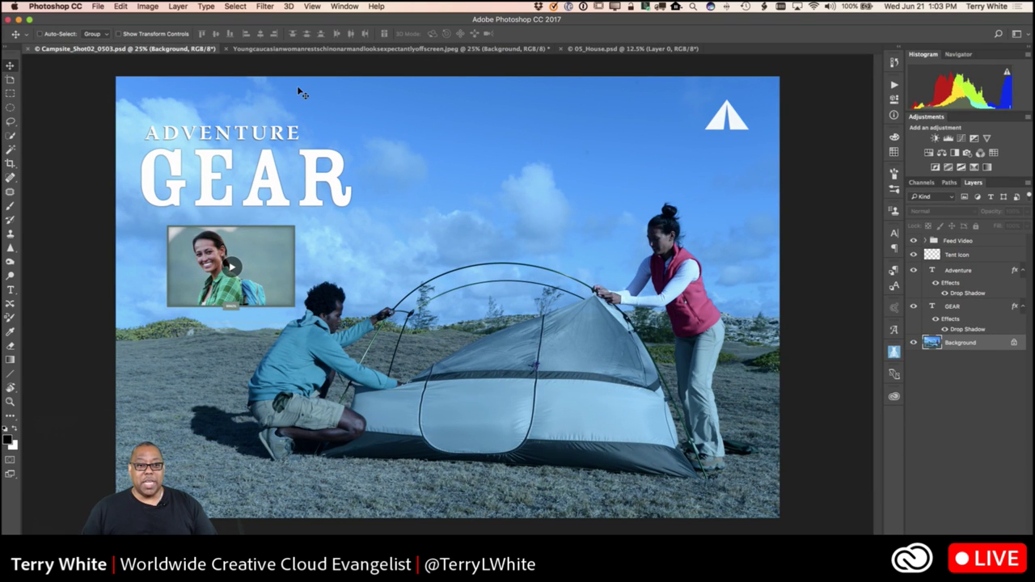
Step: Convert the Background layer for smart filters and open the Camera Raw Filter on it in an enlarged dialog
click(263, 7)
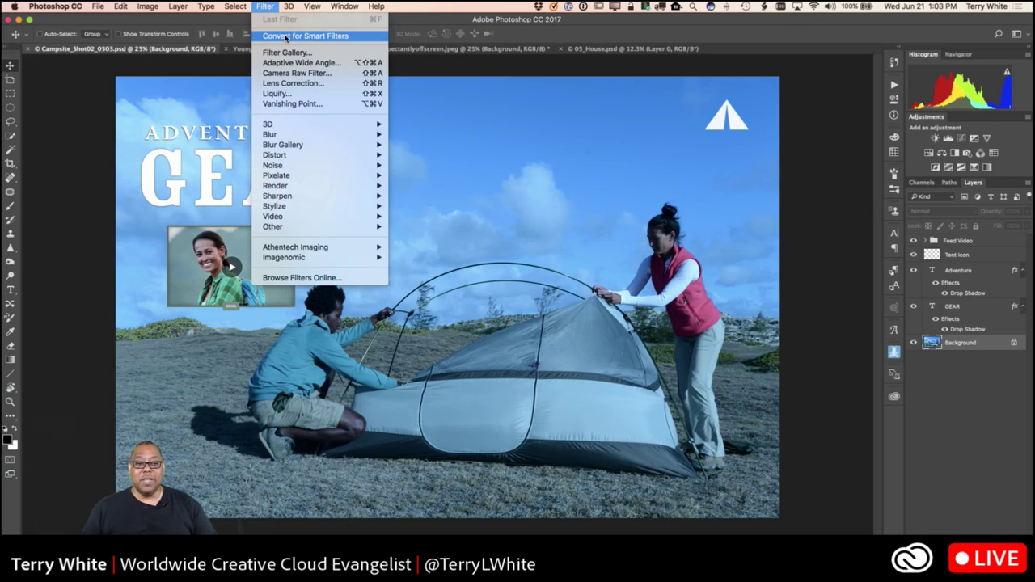
click(286, 36)
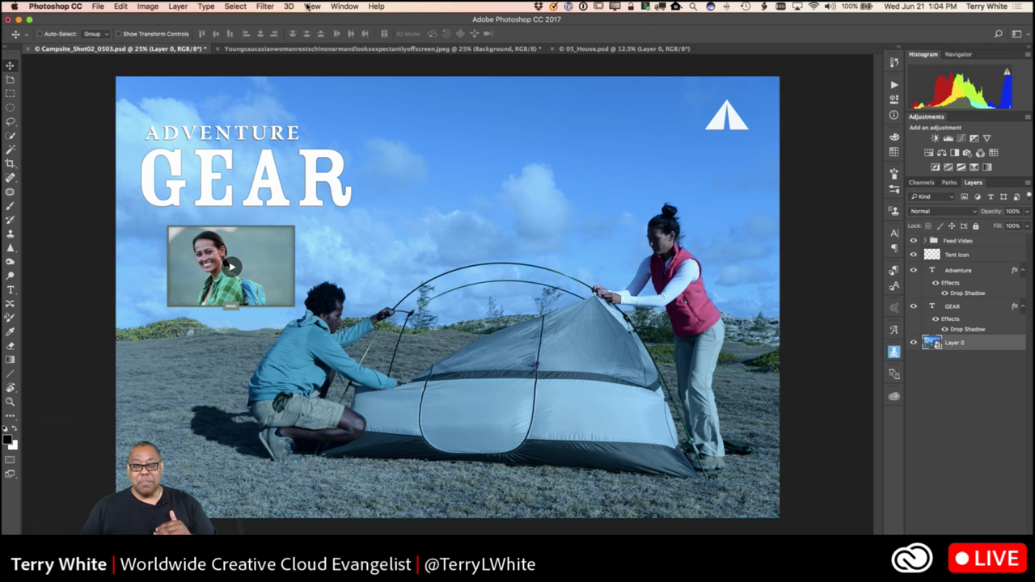
click(262, 7)
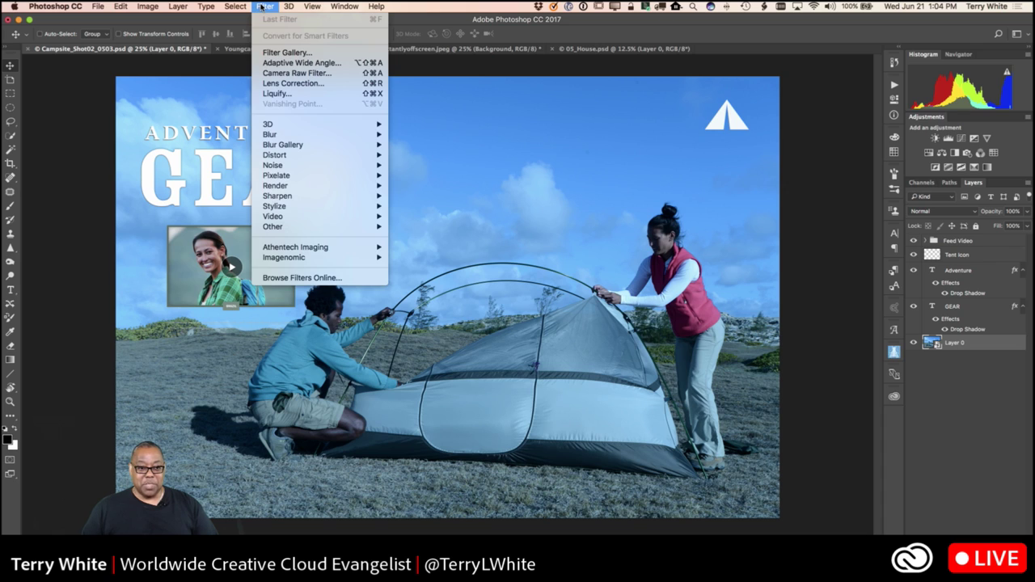
click(271, 76)
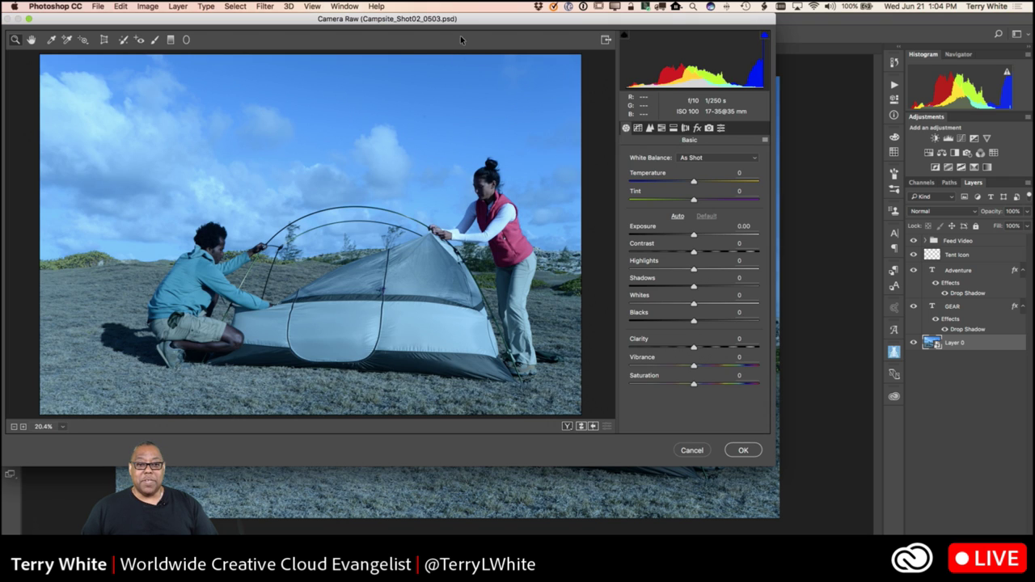
drag(771, 466, 855, 505)
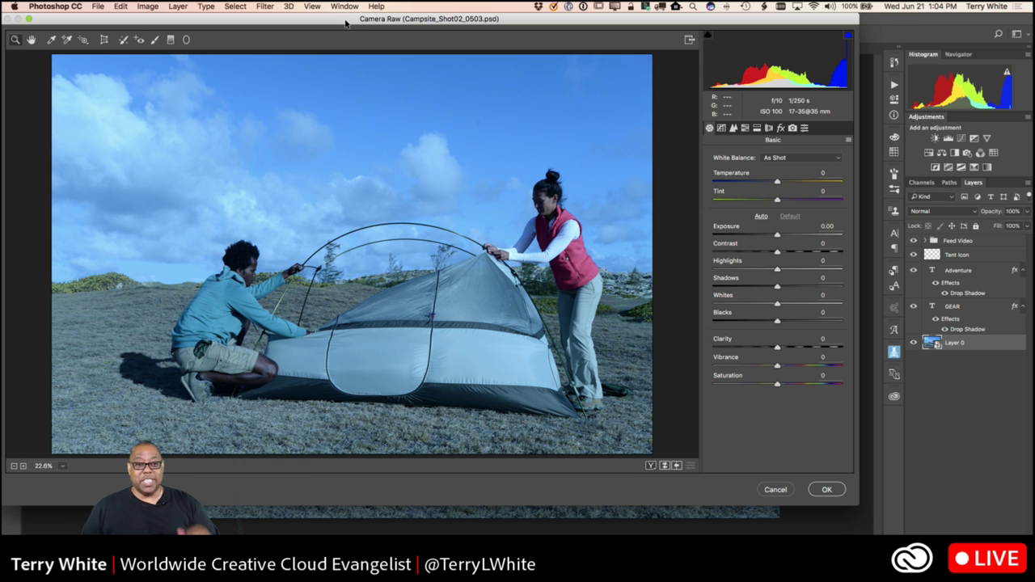
drag(345, 23, 385, 35)
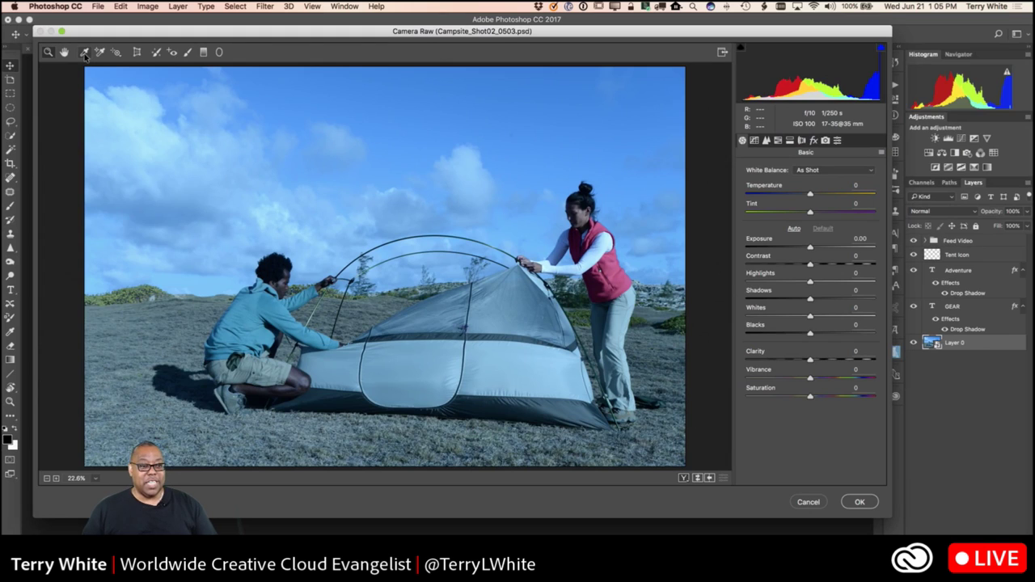
Step: Correct the white balance by sampling various spots, finishing on the tent's lower front edge near the kneeling person, and set Temperature to +76
click(84, 53)
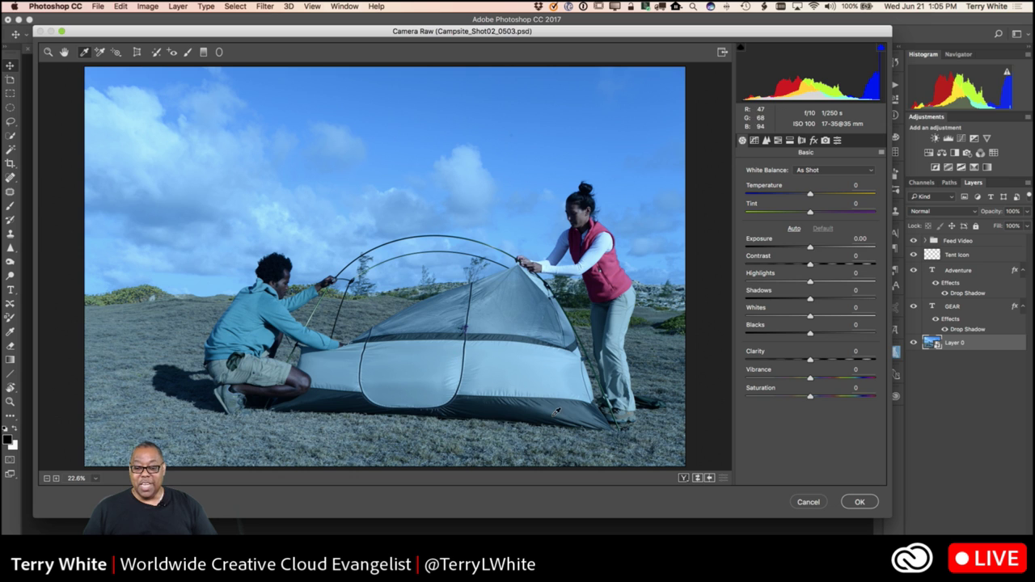
click(549, 405)
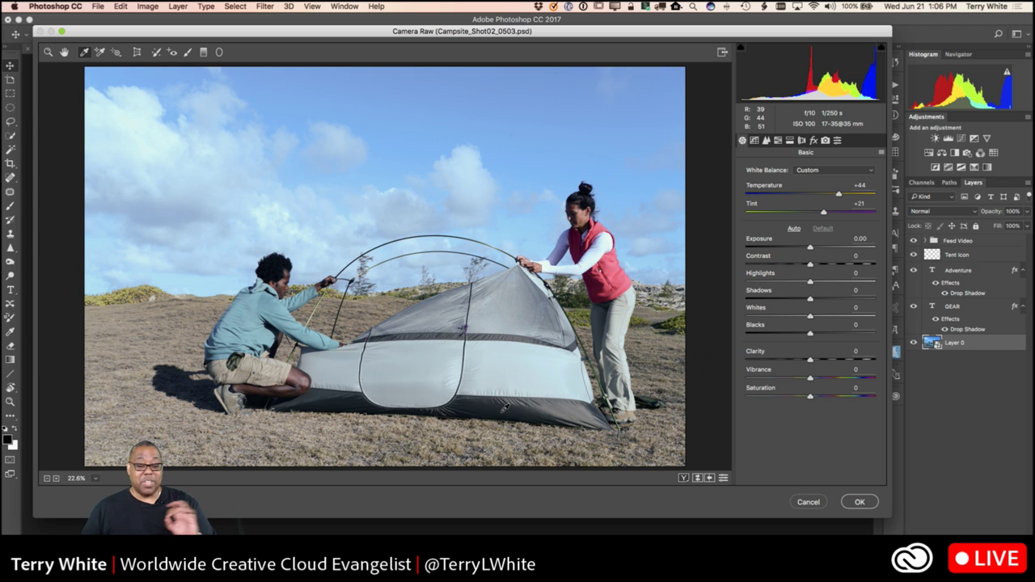
click(490, 205)
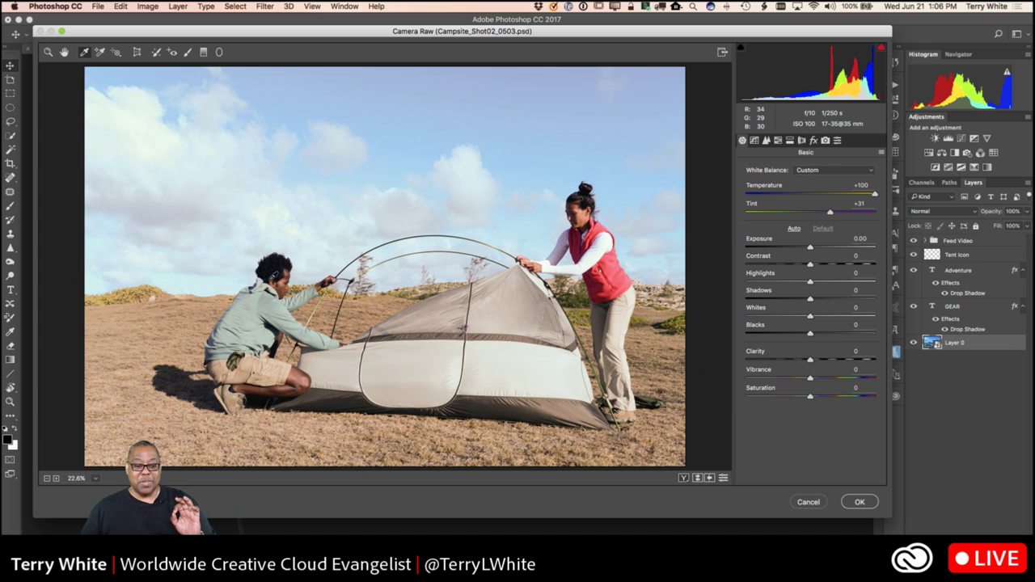
click(287, 281)
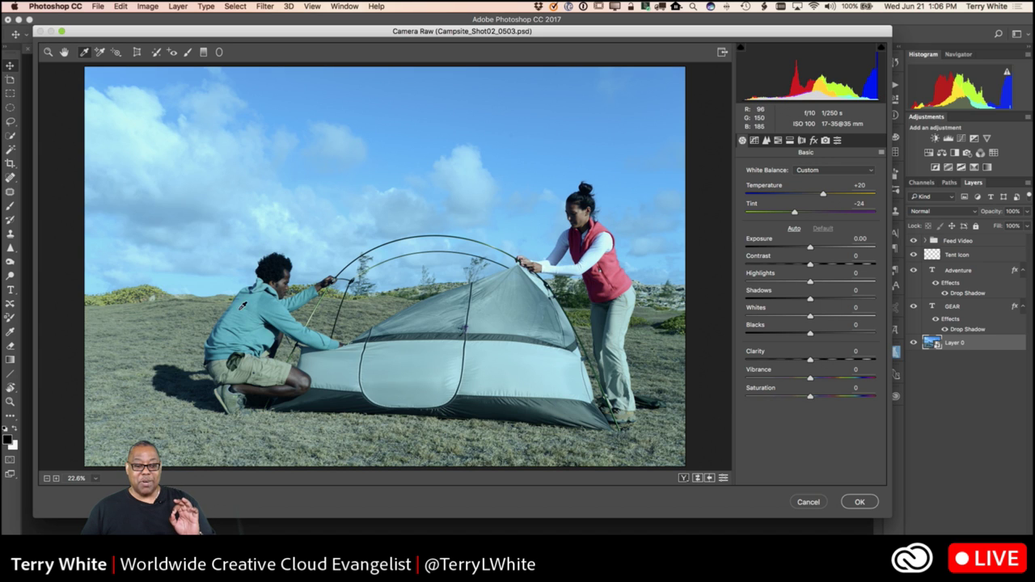
click(150, 287)
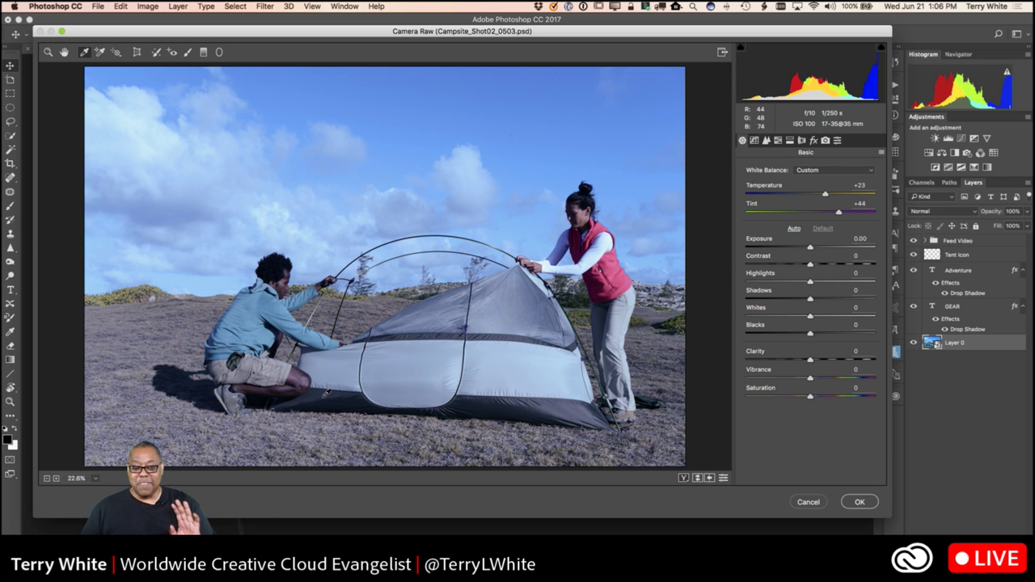
click(326, 394)
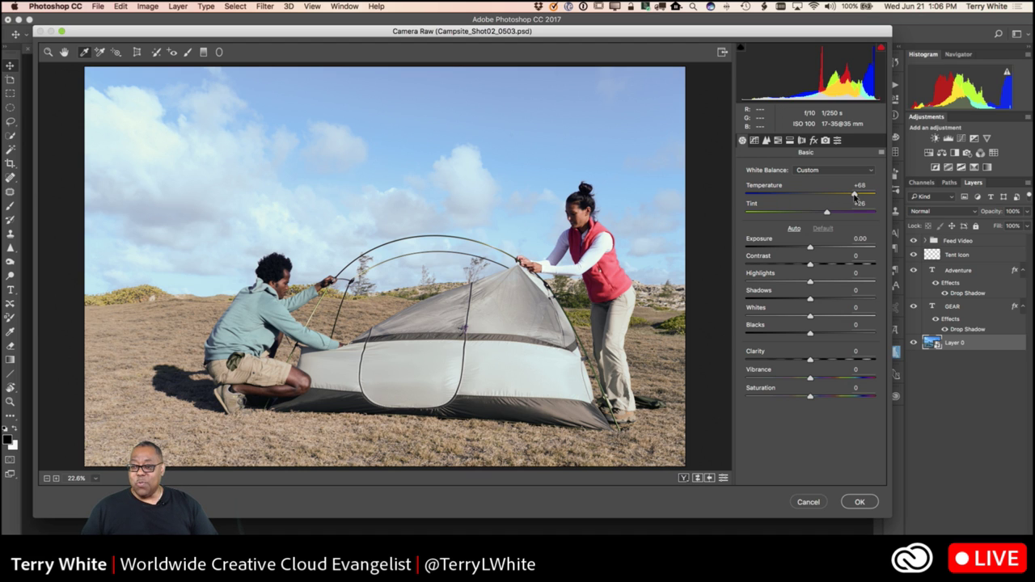
drag(854, 197, 860, 197)
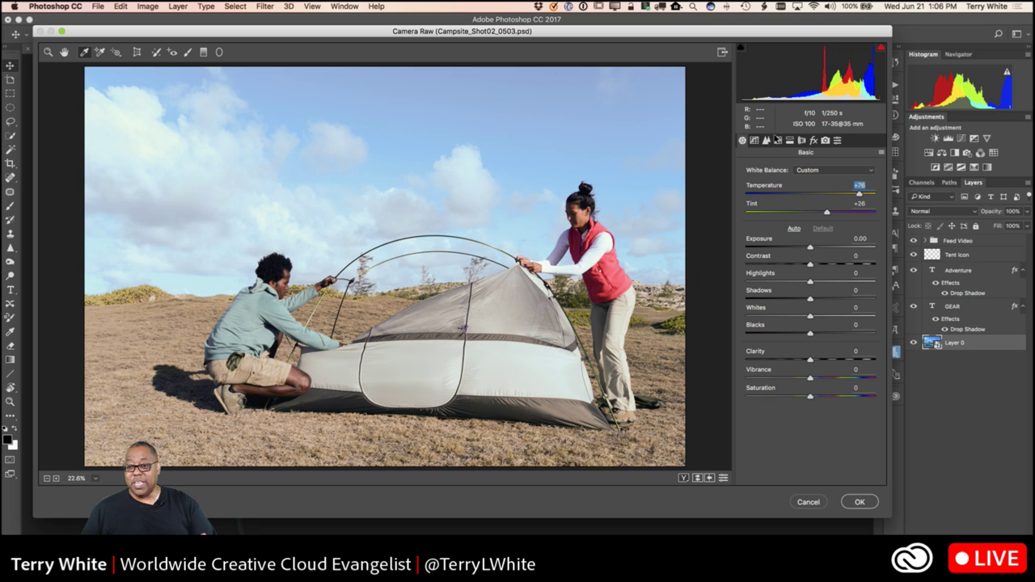
Step: Set the overall Dehaze amount to +10 in the effects and return to the basic adjustments
click(814, 141)
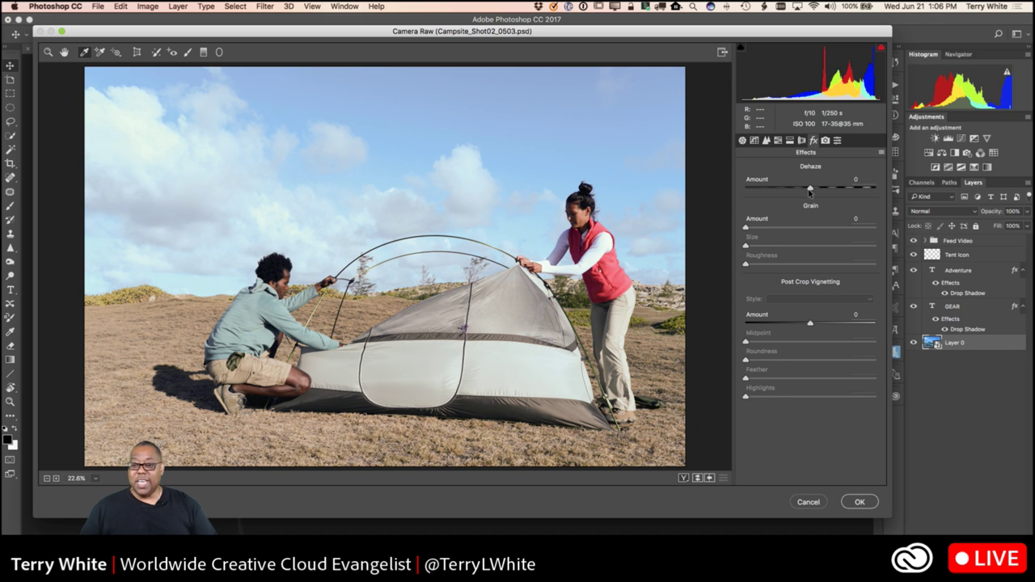
drag(812, 190, 844, 187)
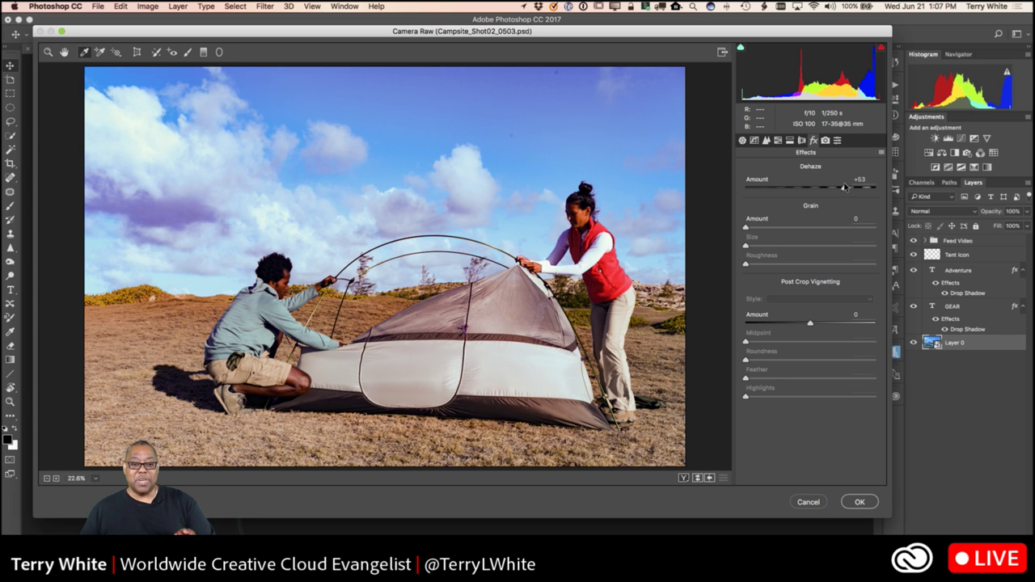
drag(845, 187, 817, 190)
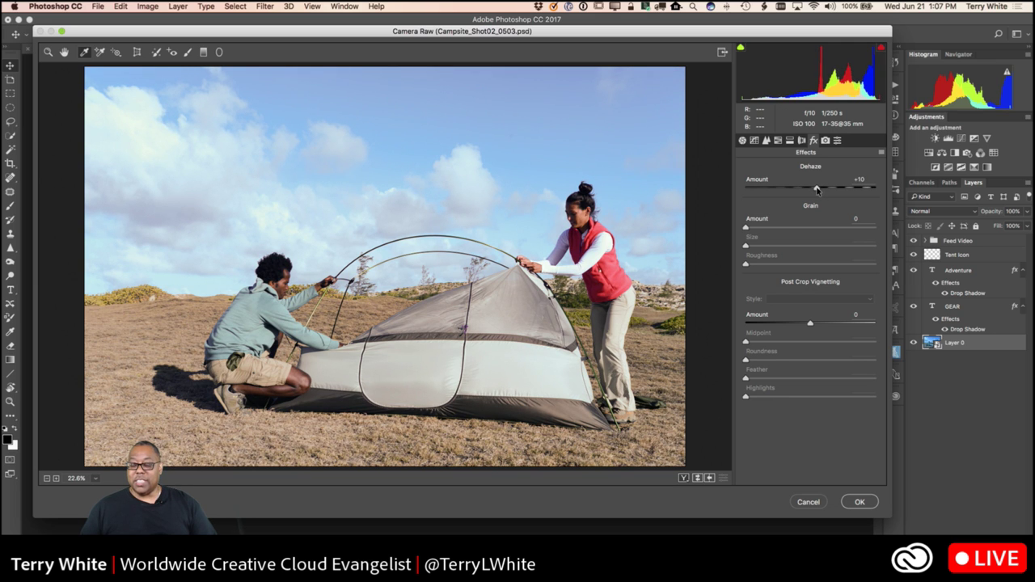
click(817, 190)
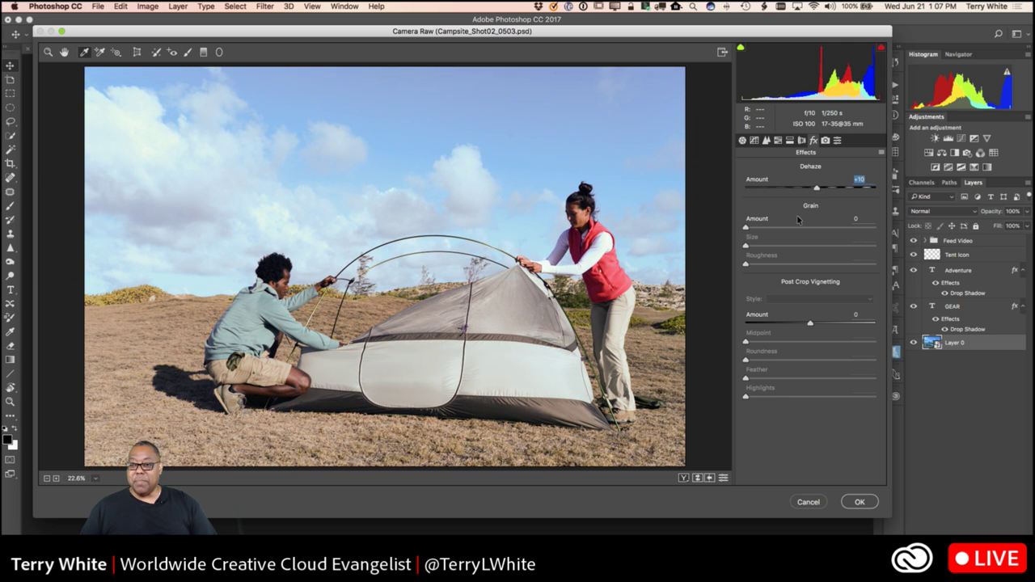
click(743, 141)
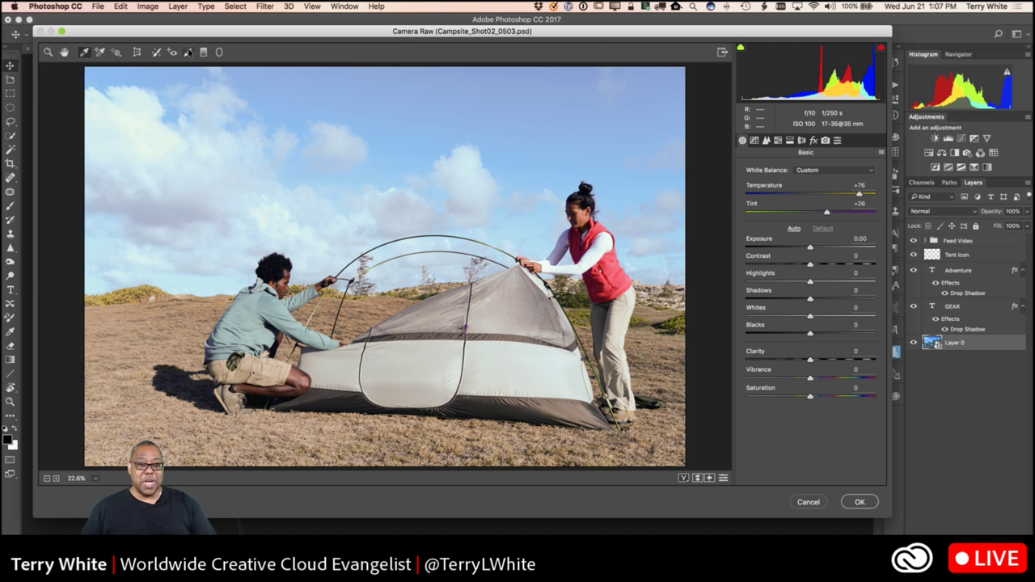
Step: Add a graduated filter with Exposure 0.00 and Dehaze +35 across the sky, from the photo's upper edge down to the horizon
click(203, 53)
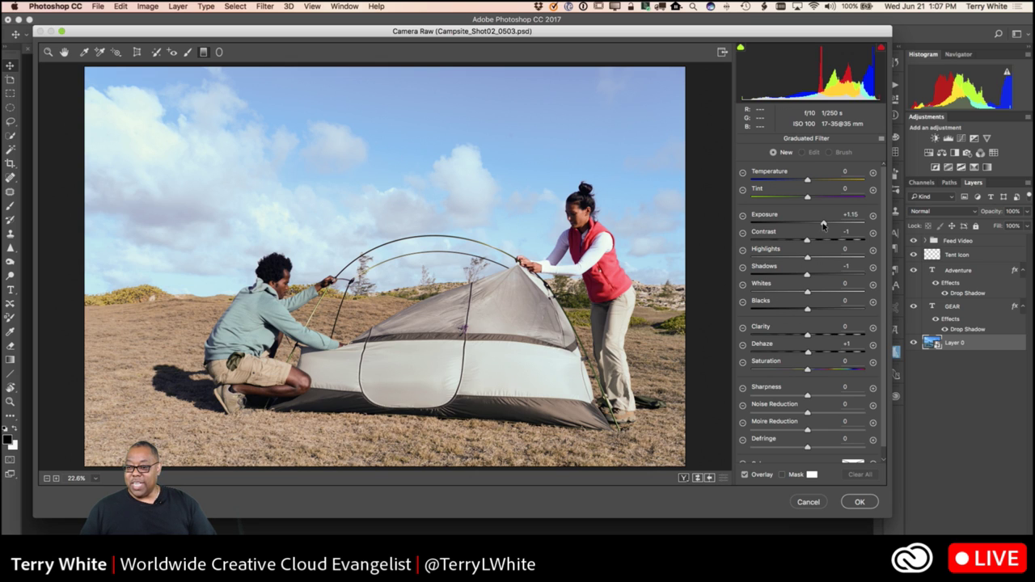
drag(823, 224, 807, 229)
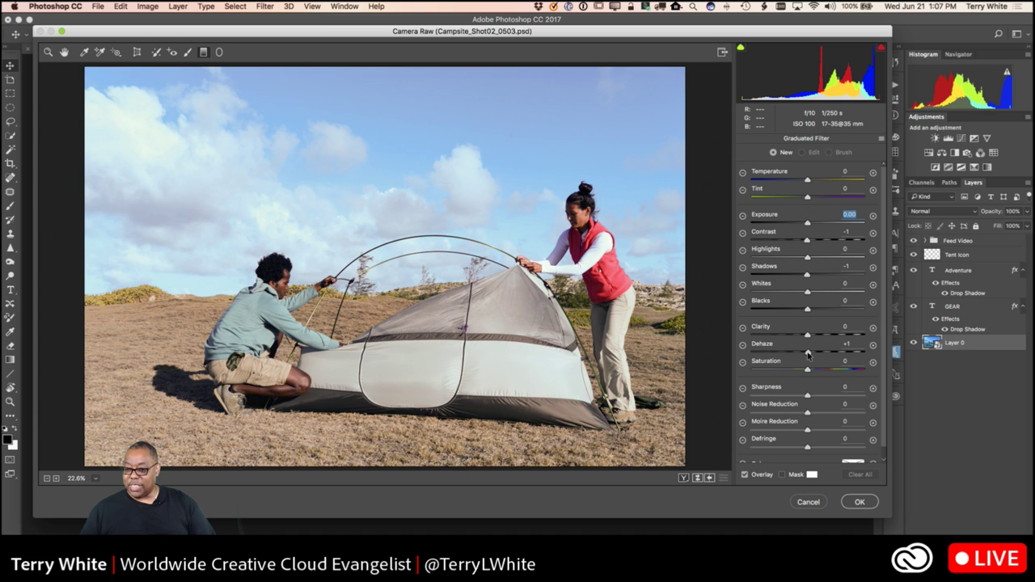
drag(808, 354, 828, 353)
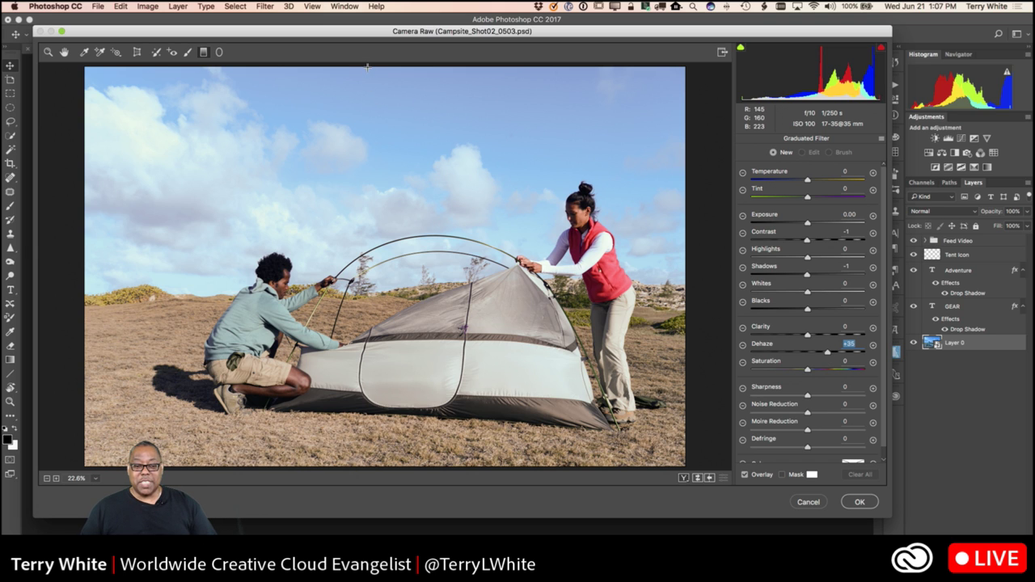
drag(368, 68, 372, 286)
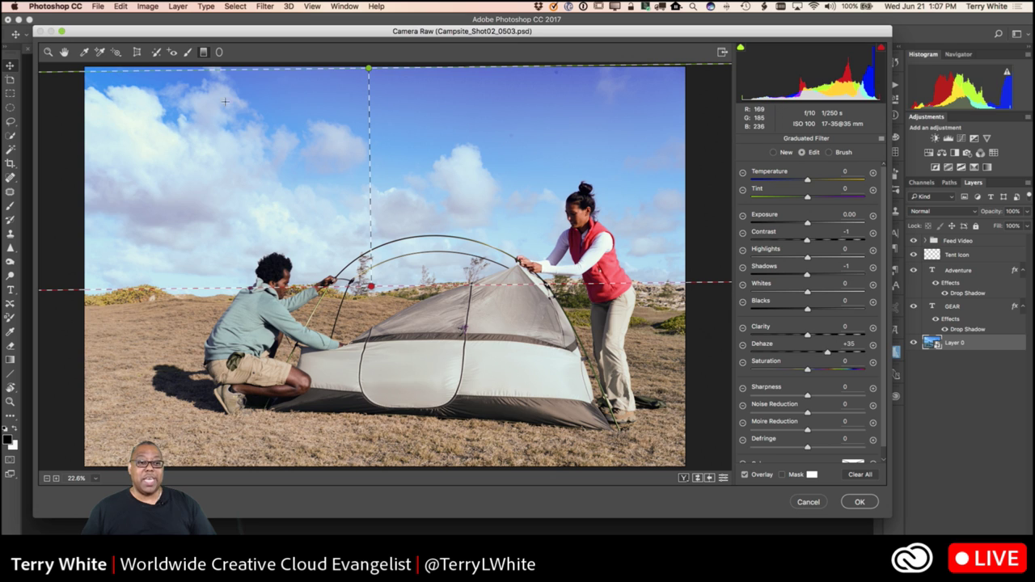
Step: Paint the standing woman's vest with the Adjustment Brush at Dehaze +35, and leave the brush
click(188, 52)
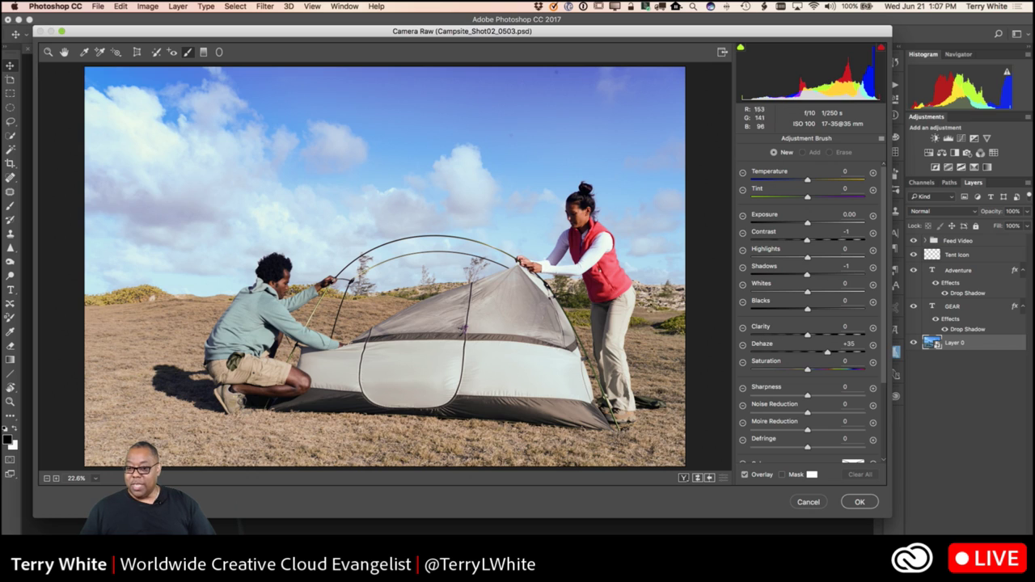
mouse_move(616, 288)
mouse_down()
mouse_move(612, 266)
mouse_move(595, 286)
mouse_move(574, 241)
mouse_move(598, 226)
mouse_move(574, 239)
mouse_move(576, 258)
mouse_move(622, 280)
mouse_move(597, 295)
mouse_move(627, 300)
mouse_move(620, 295)
mouse_up()
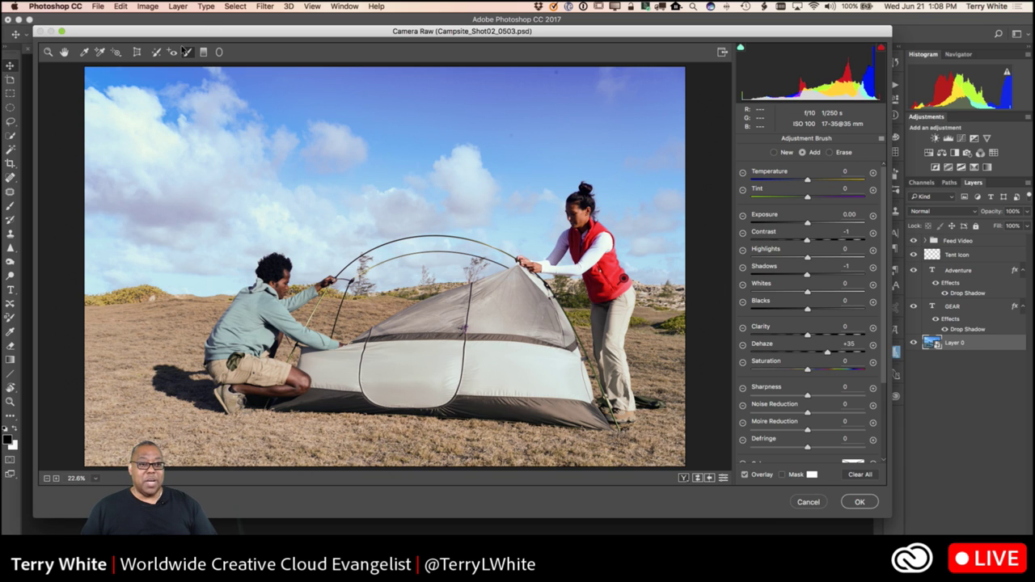
click(64, 53)
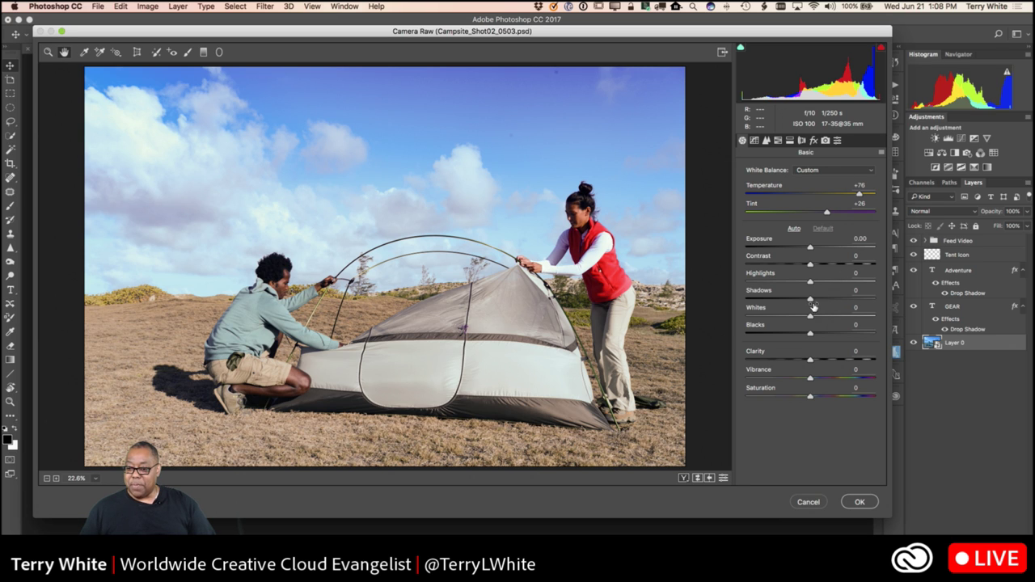
Step: Set Shadows to +20 and Contrast to +11, apply the filter, and compare the photo with the Smart Filters hidden and shown
drag(810, 300, 820, 267)
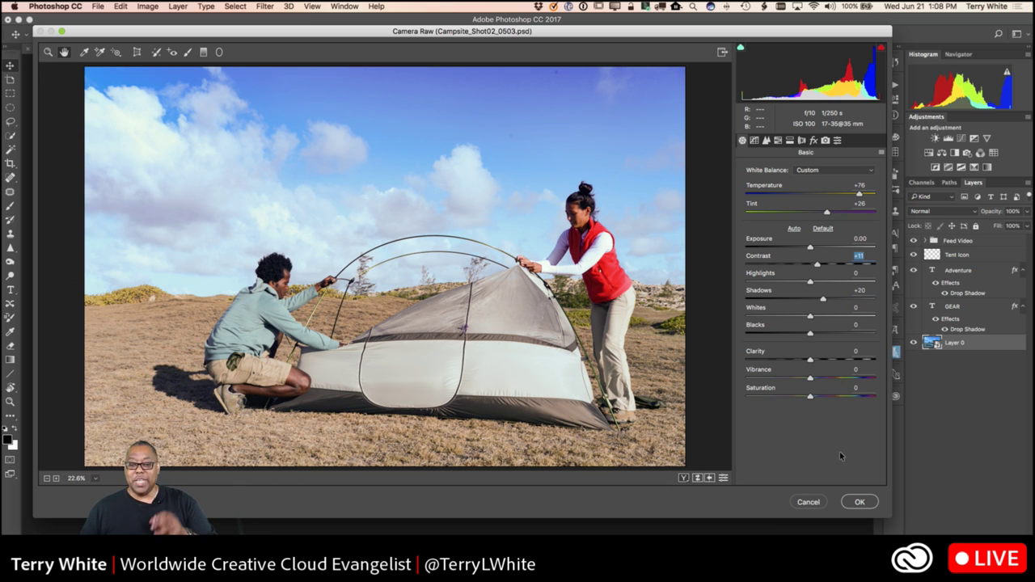
click(860, 502)
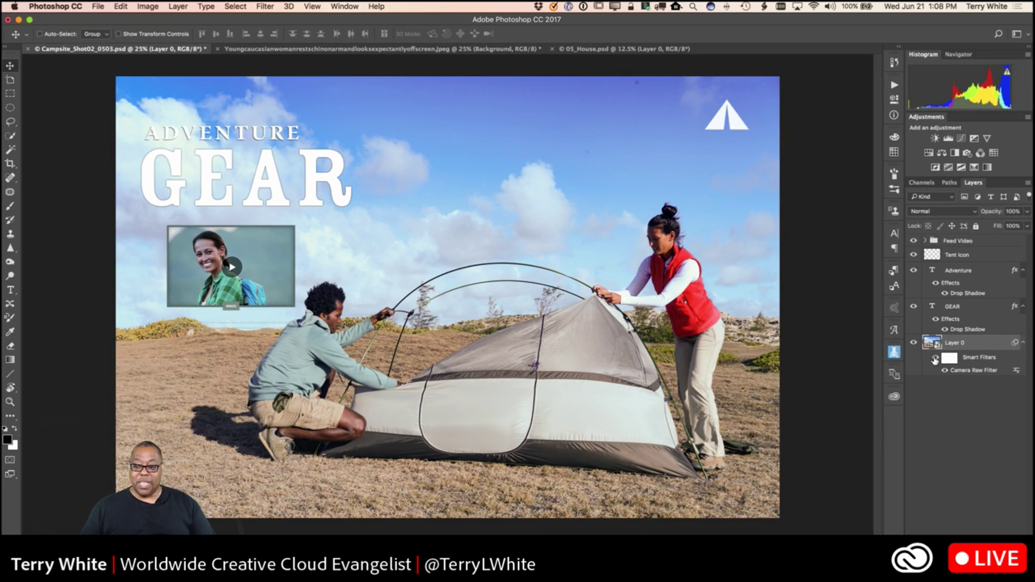
click(936, 359)
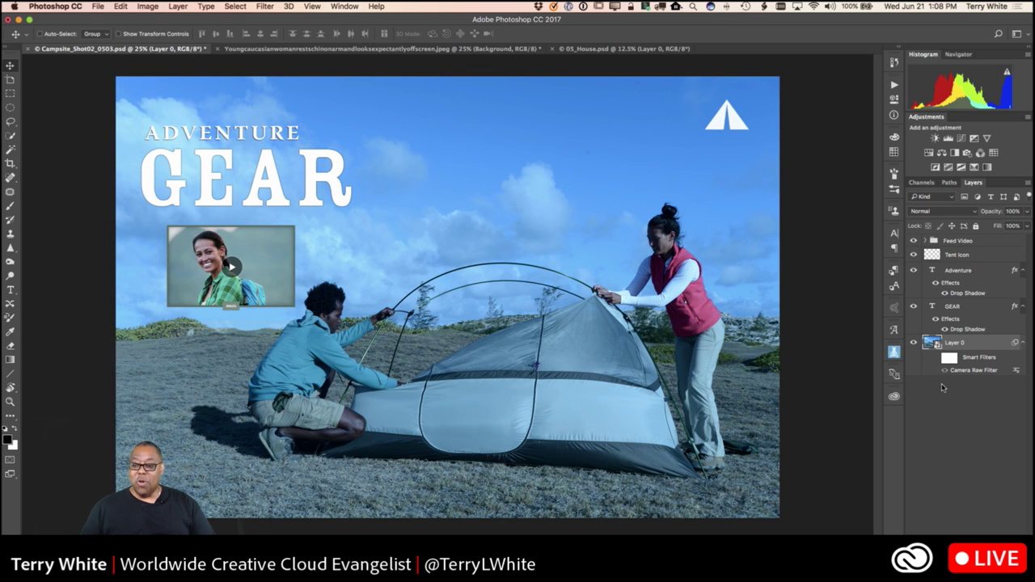
click(936, 358)
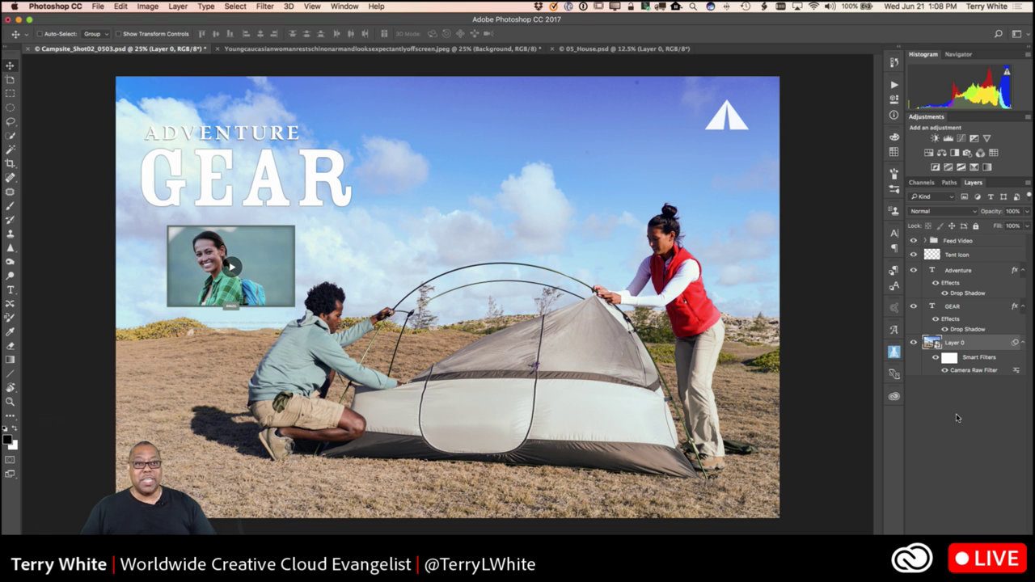
Step: Reopen the Camera Raw smart filter, set Clarity to +7 and Vibrance to +6, and apply the changes
double_click(970, 371)
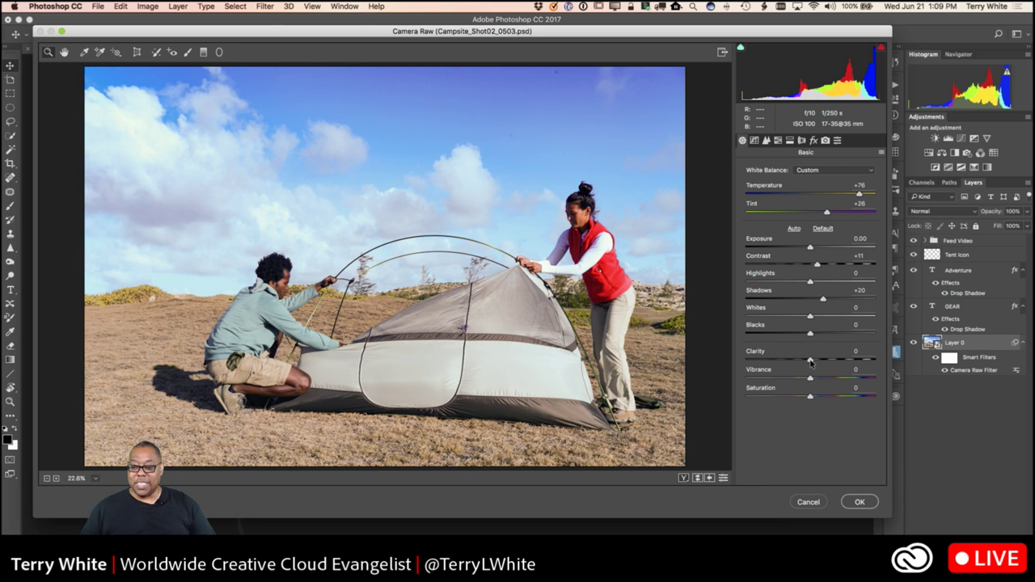
drag(811, 362, 815, 362)
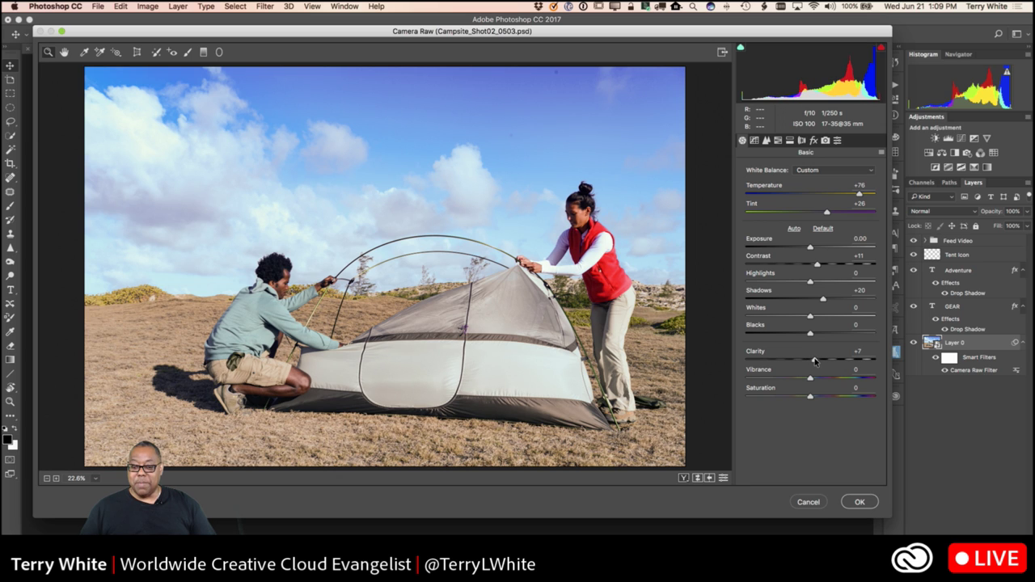
click(815, 362)
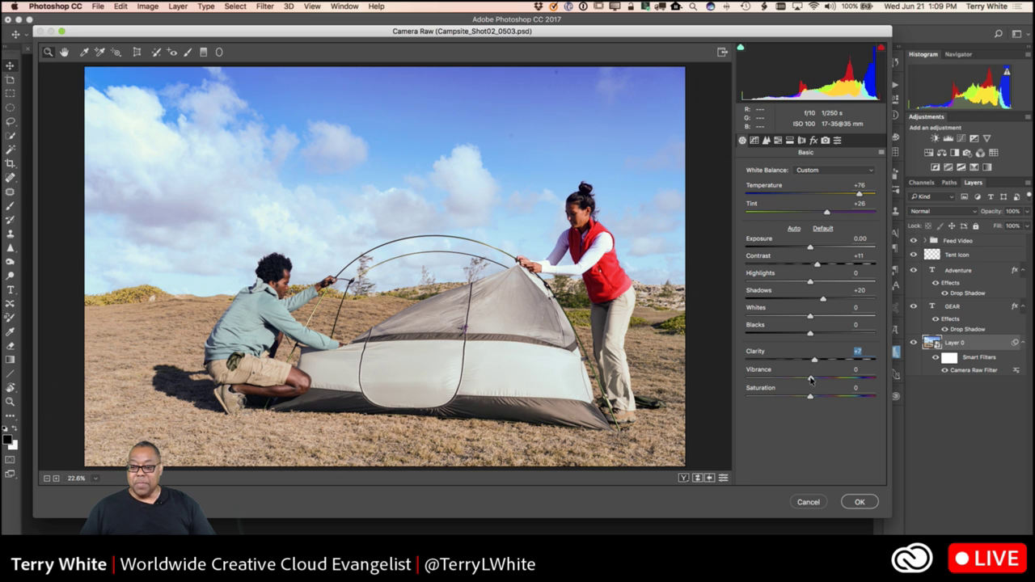
drag(811, 379, 814, 379)
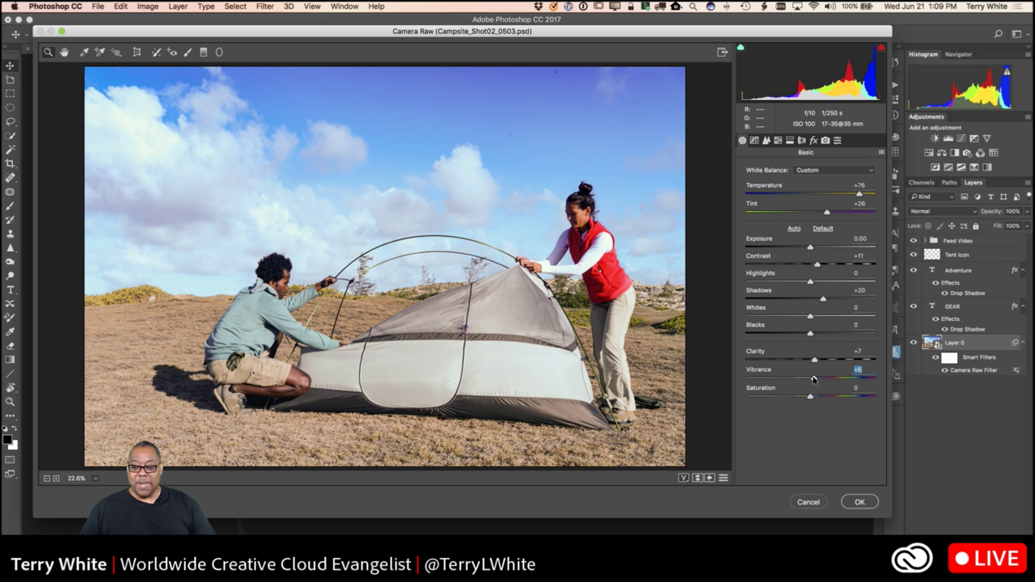
click(855, 502)
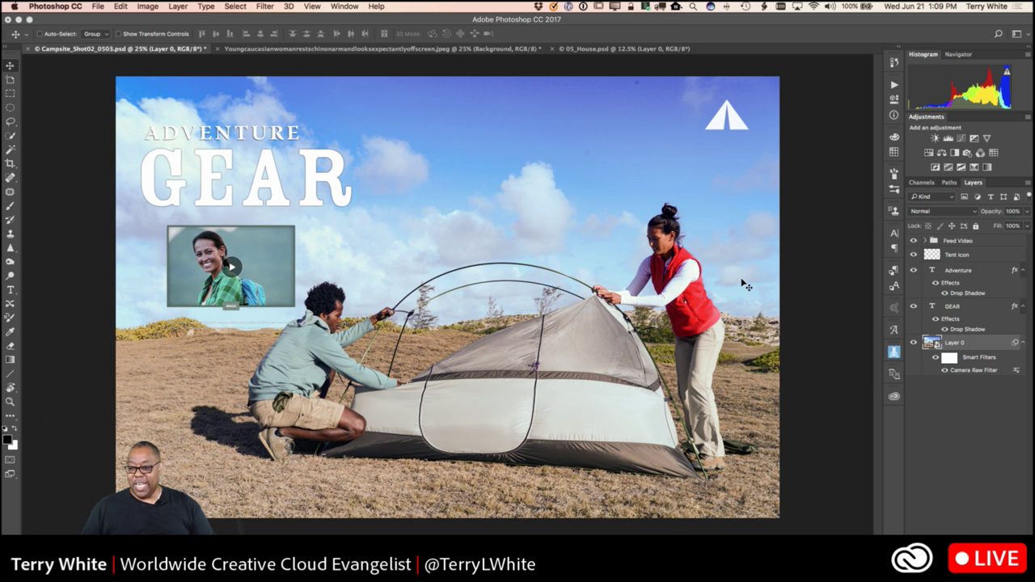
Step: Reopen the campsite photo's Camera Raw smart filter, set Dehaze of the sky's graduated filter to +14, and apply the change
double_click(982, 371)
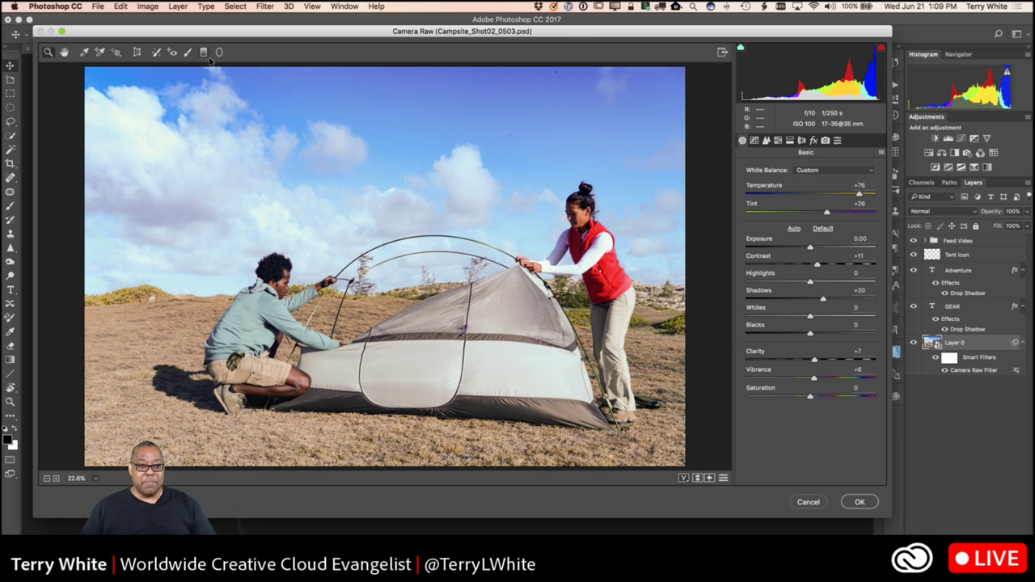
click(203, 52)
drag(369, 68, 371, 287)
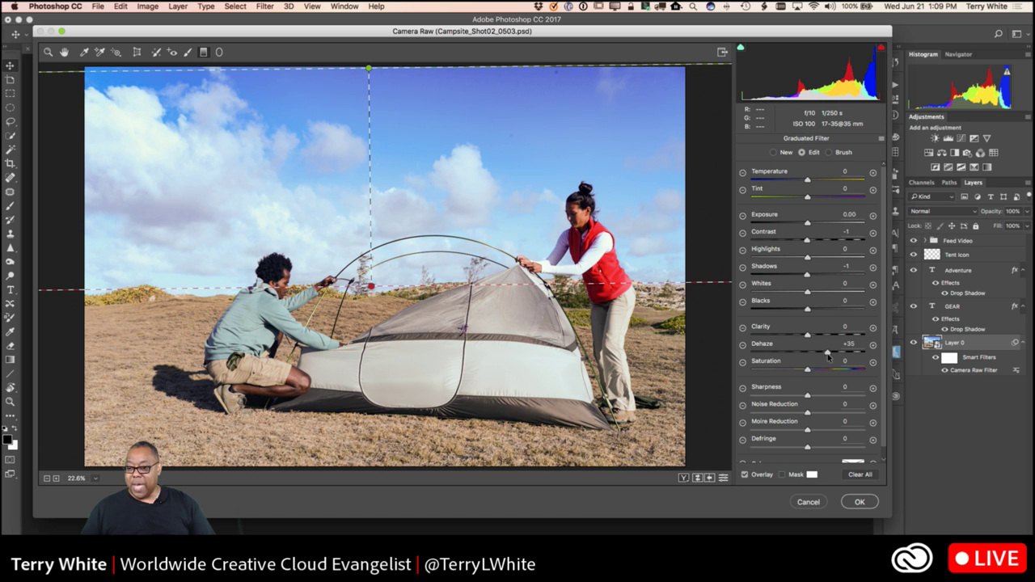
drag(828, 355, 816, 358)
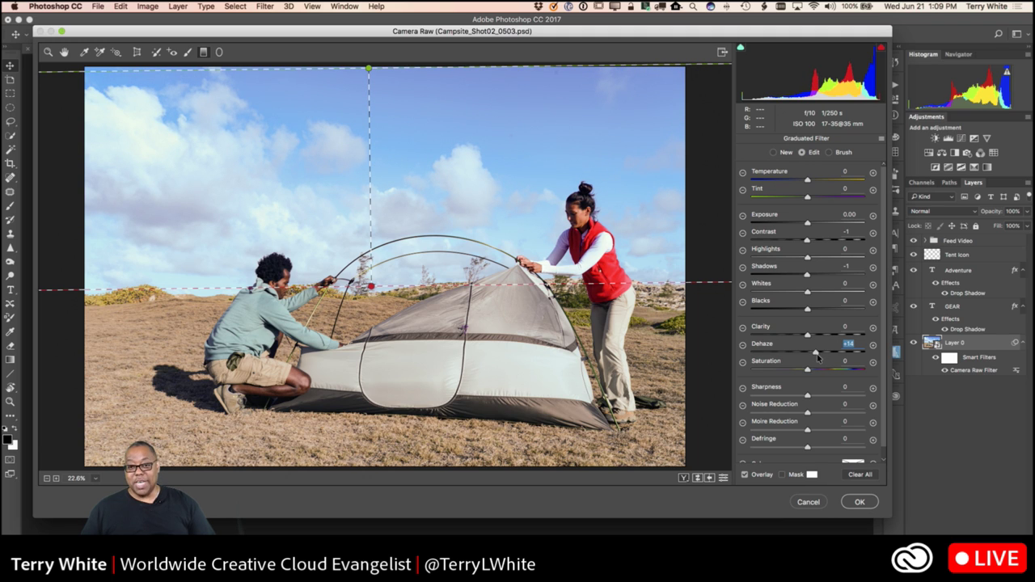
click(859, 502)
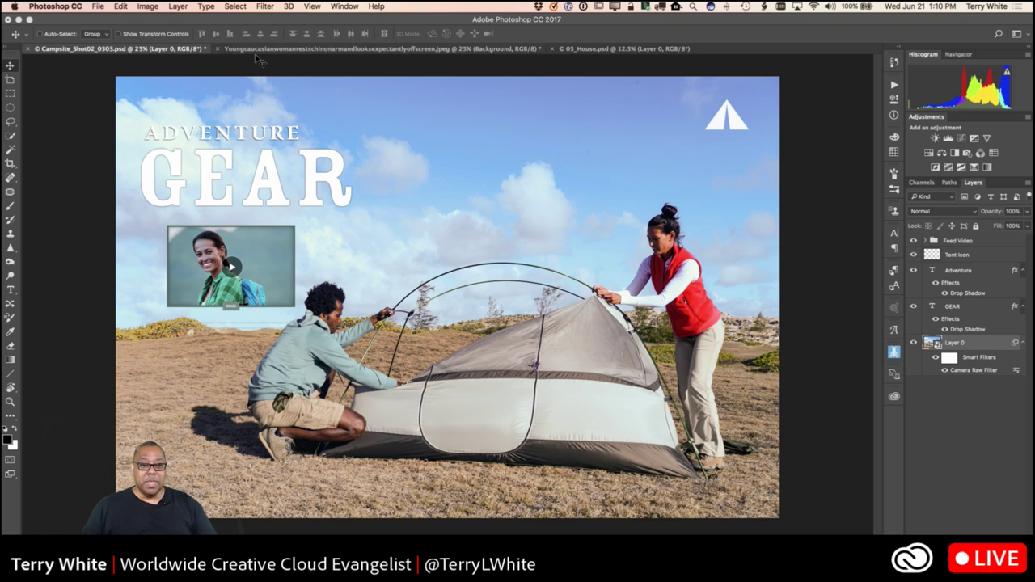
Step: Convert the LATE NIGHT portrait's Background layer for Smart Filters and open the Camera Raw Filter on it
click(279, 50)
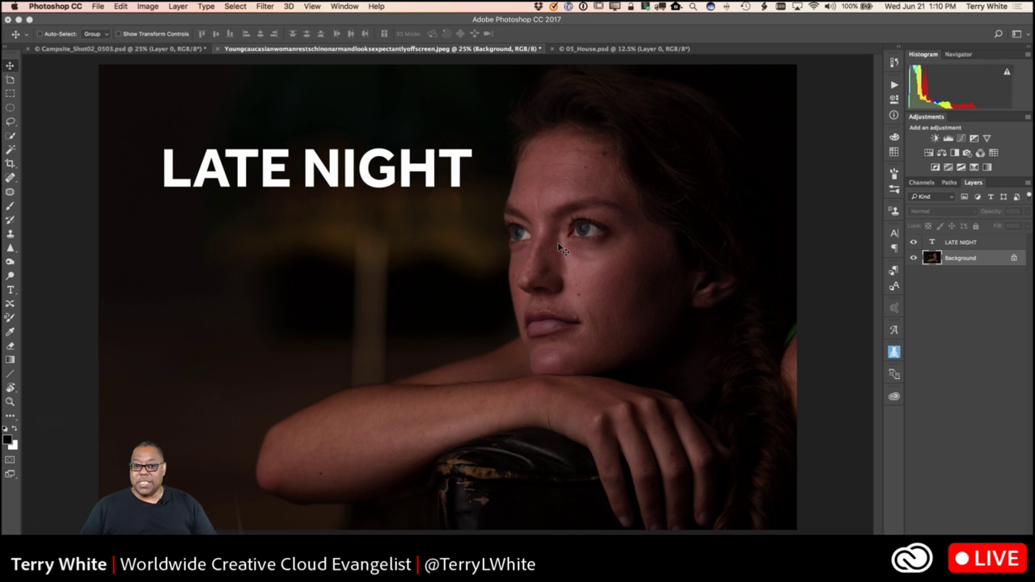
click(267, 7)
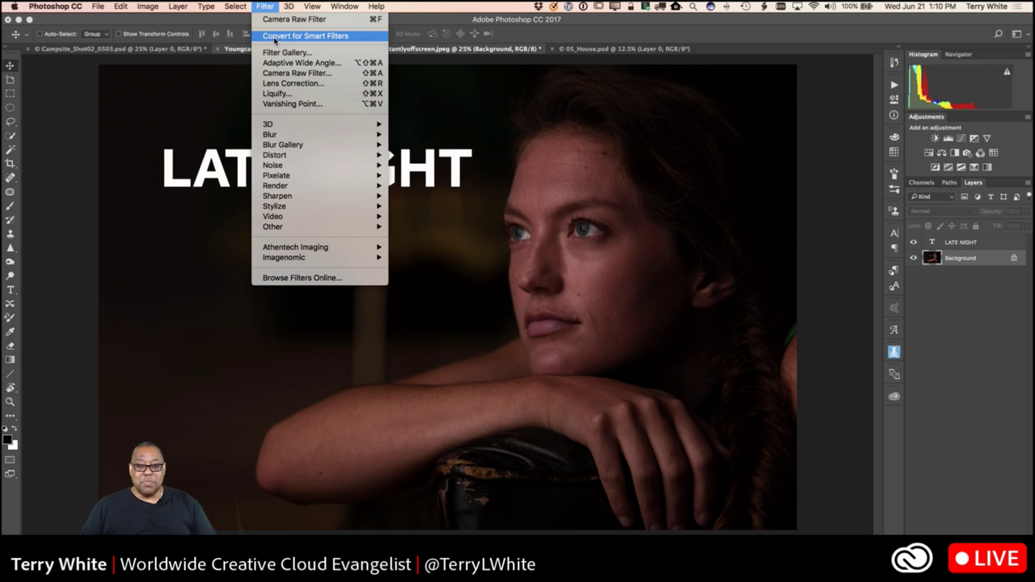
click(305, 36)
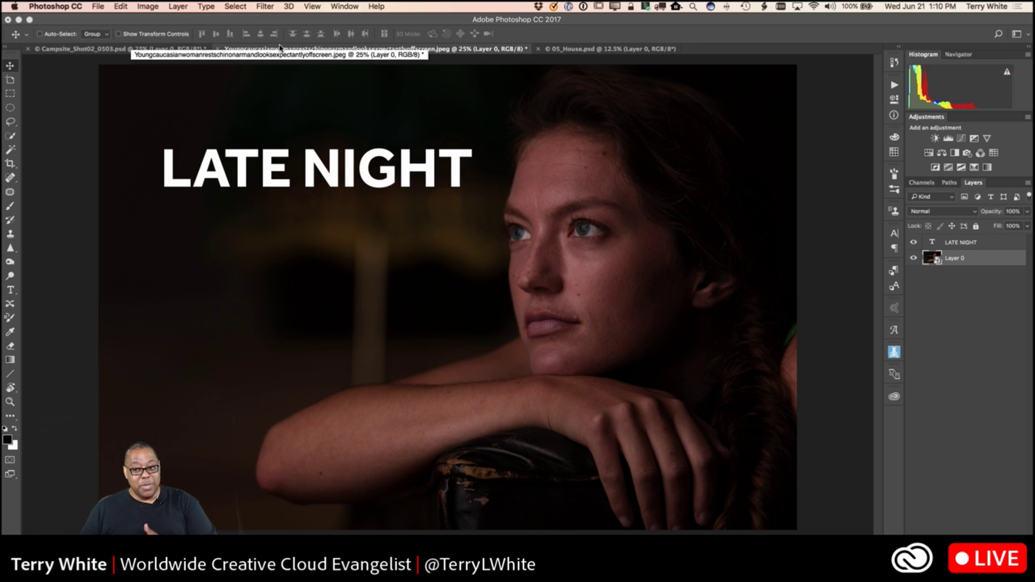
click(267, 7)
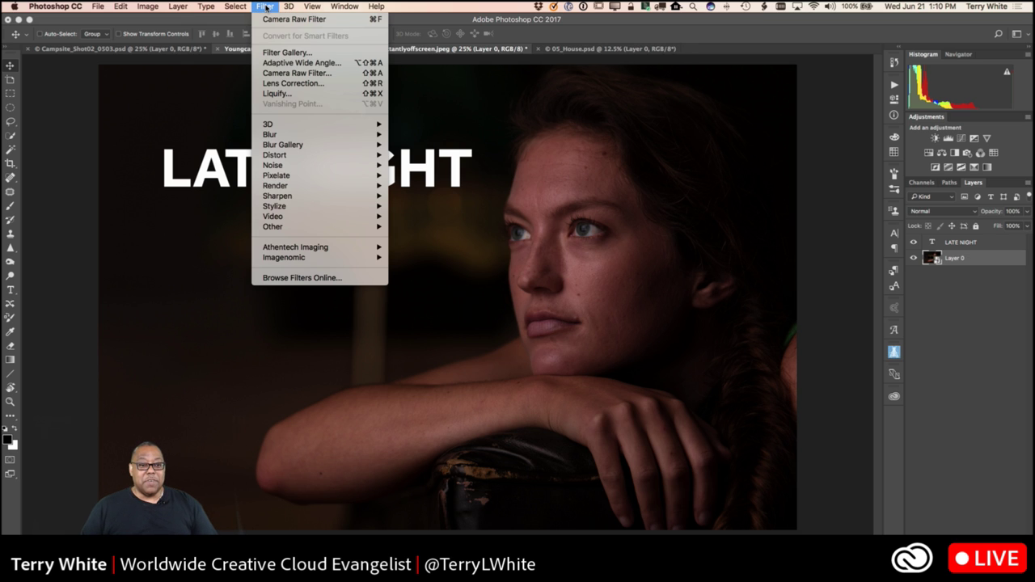
click(275, 78)
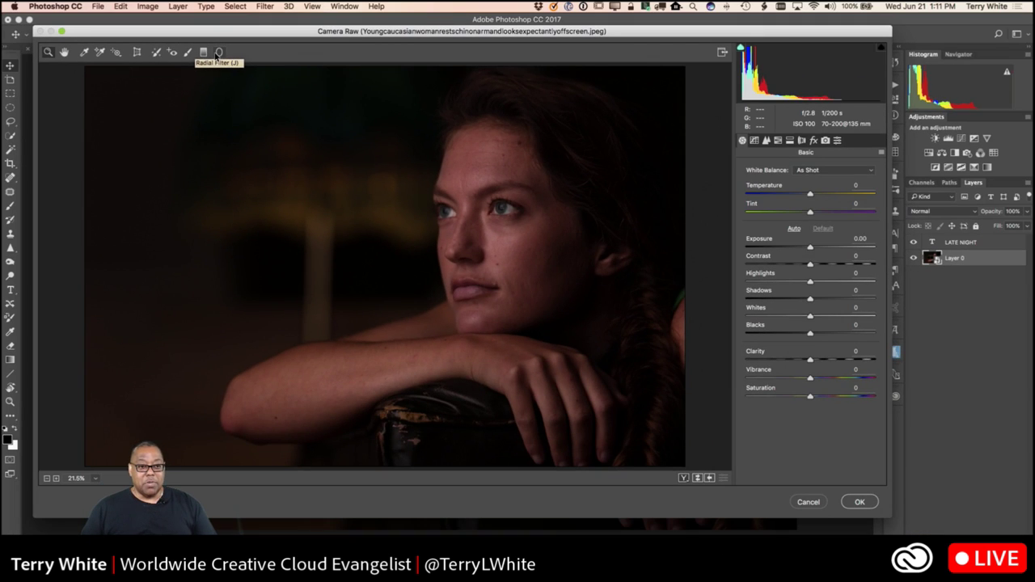
Step: Add an elliptical radial filter around the woman's face with Dehaze 0 and Exposure +0.60
click(216, 53)
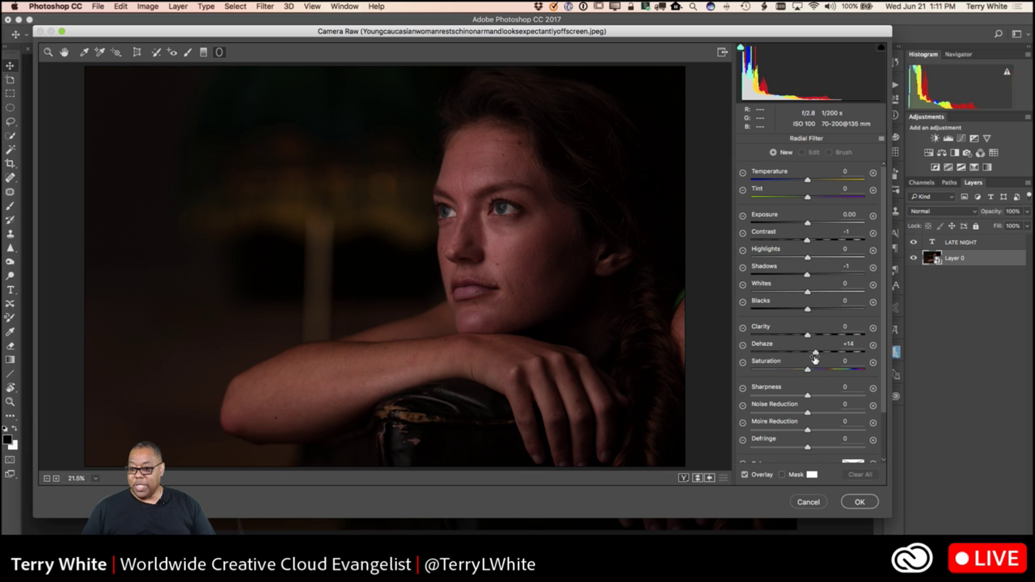
drag(815, 354, 806, 354)
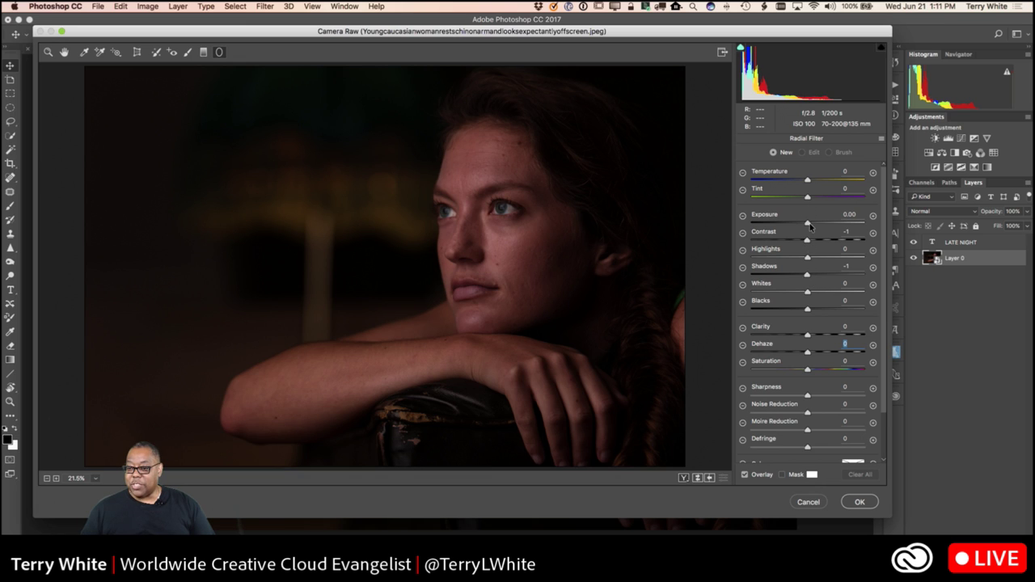
drag(808, 226, 819, 226)
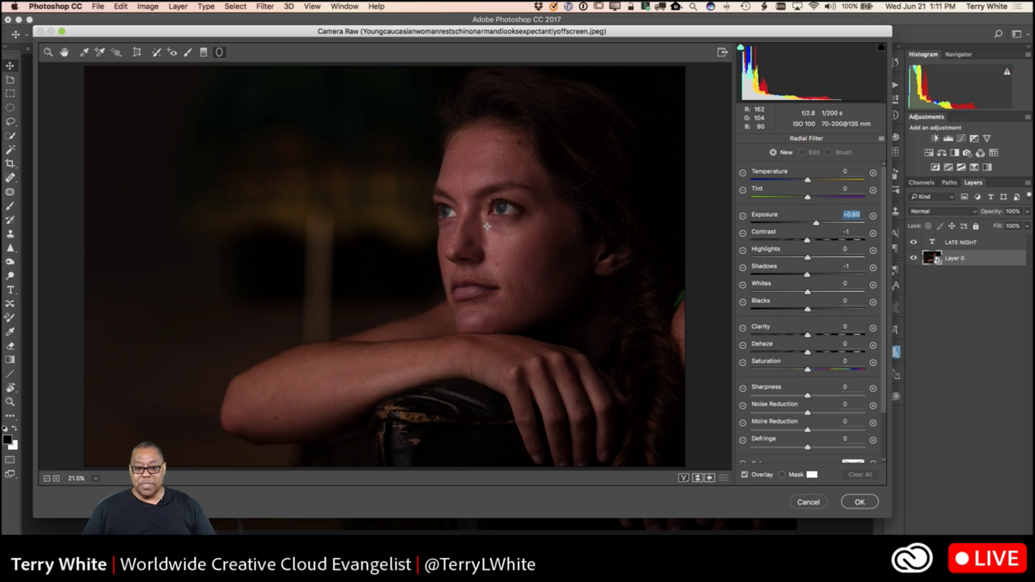
drag(485, 224, 551, 326)
drag(550, 324, 552, 322)
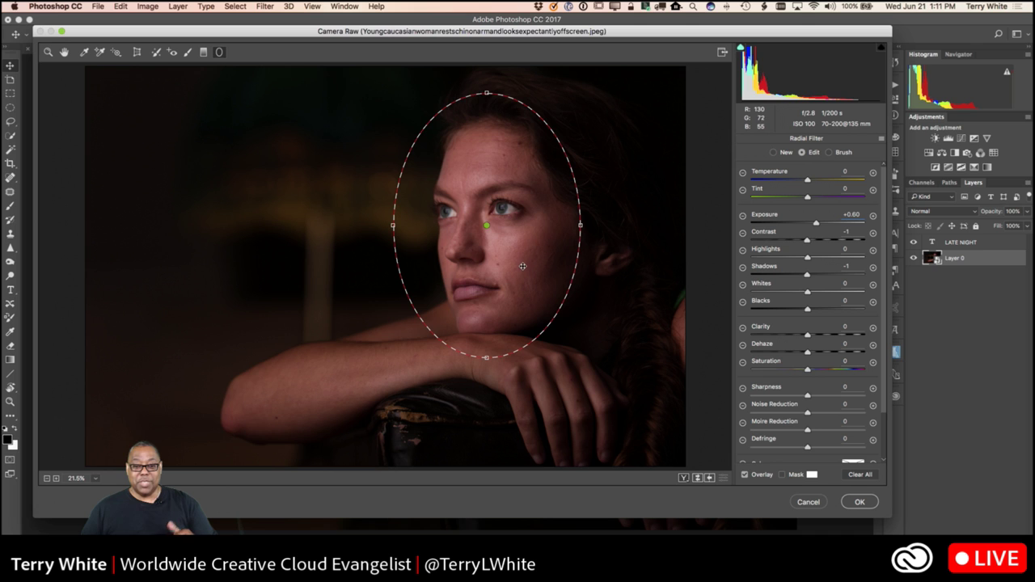
Step: Set the radial filter's Exposure to +0.90 and fine-tune the ellipse's position over the face, undoing a trial move toward the background
mouse_move(523, 265)
mouse_down()
mouse_move(480, 305)
mouse_move(296, 254)
mouse_move(229, 277)
mouse_move(192, 375)
mouse_move(384, 388)
mouse_move(360, 387)
mouse_move(266, 306)
mouse_move(277, 270)
mouse_move(278, 326)
mouse_move(392, 399)
mouse_move(352, 376)
mouse_move(270, 286)
mouse_move(358, 213)
mouse_move(485, 207)
mouse_move(504, 262)
mouse_move(531, 277)
mouse_move(510, 272)
mouse_move(531, 261)
mouse_up()
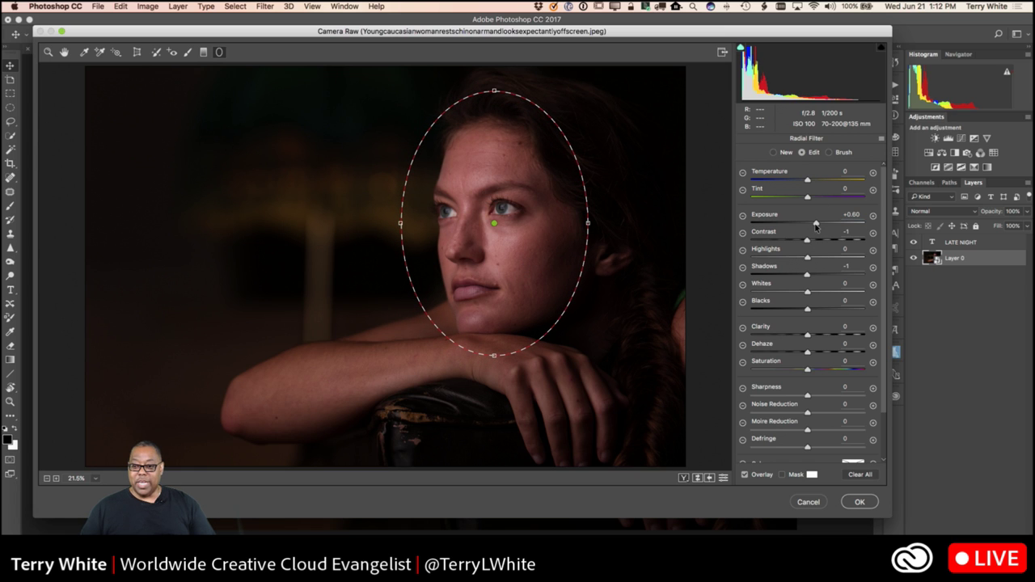
drag(816, 225, 819, 226)
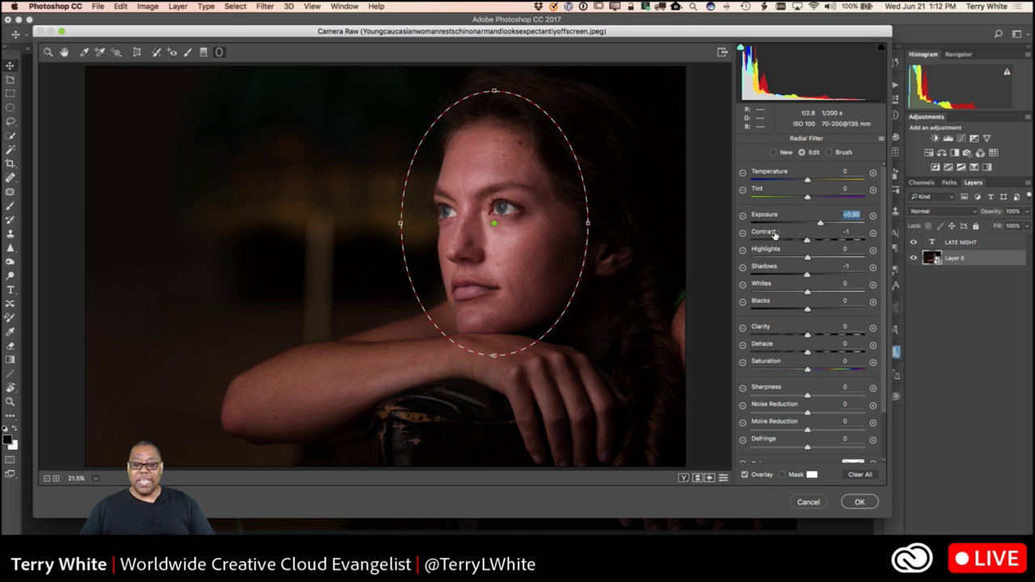
drag(515, 288, 203, 285)
key(super+z)
mouse_move(492, 292)
mouse_down()
mouse_move(175, 289)
mouse_move(507, 284)
mouse_up()
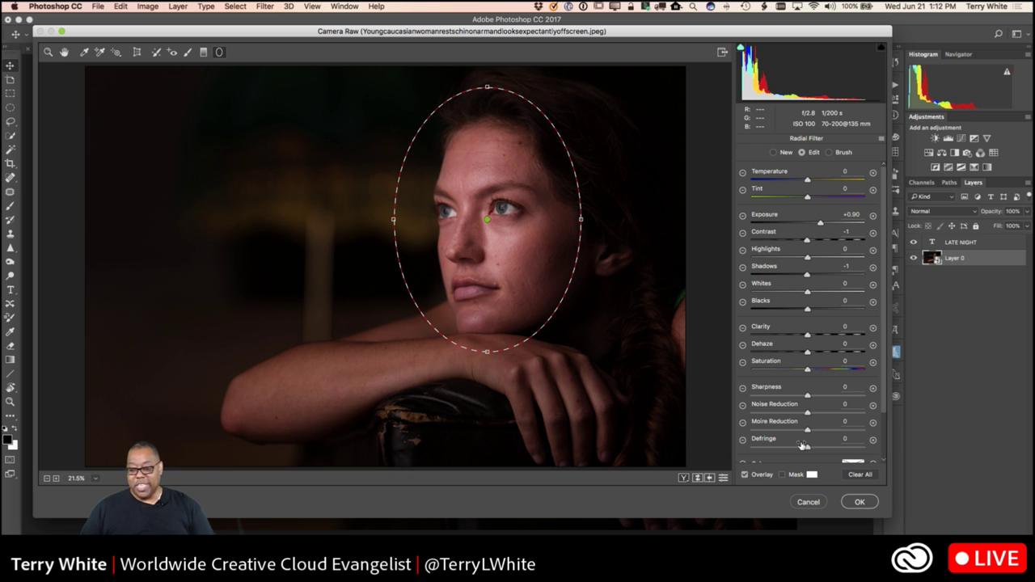
Step: Apply the Camera Raw filter to the portrait and compare it with the Smart Filters hidden and shown
click(859, 502)
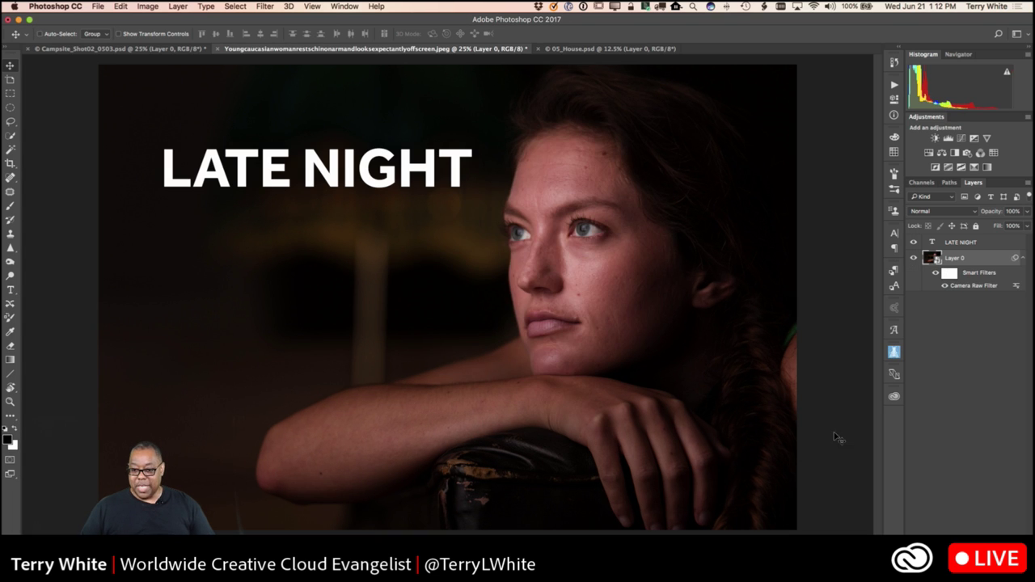
click(935, 273)
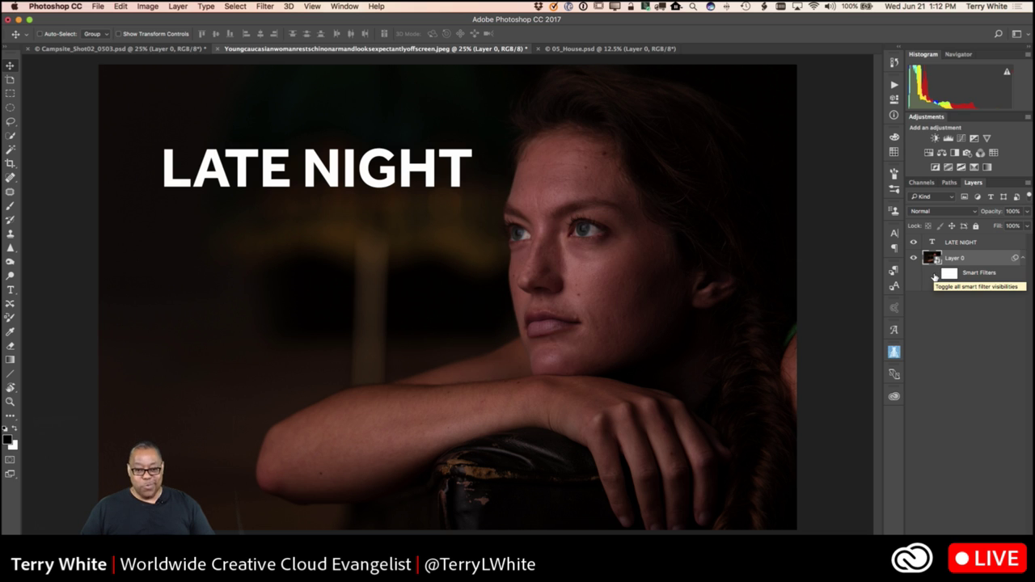
click(936, 275)
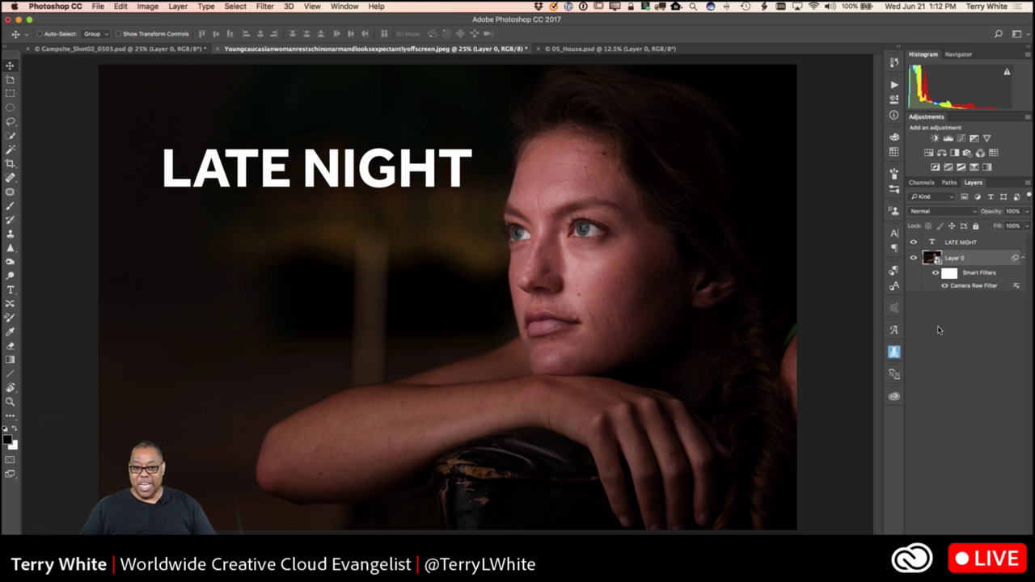
Step: Open the Camera Raw Filter on the 05_House.psd layer, try Auto Upright with the Transform tool, and switch Upright off
click(611, 51)
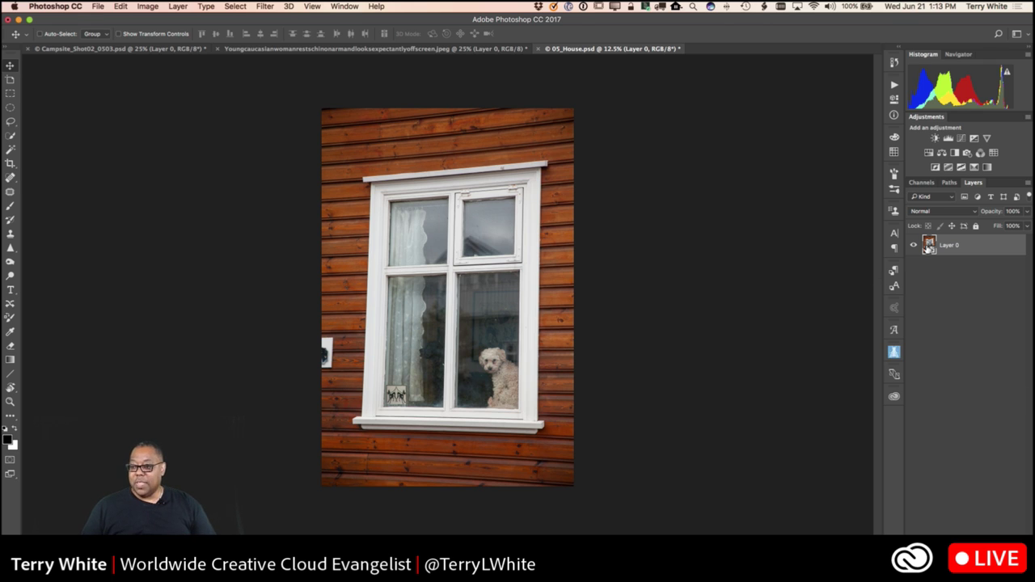
click(265, 6)
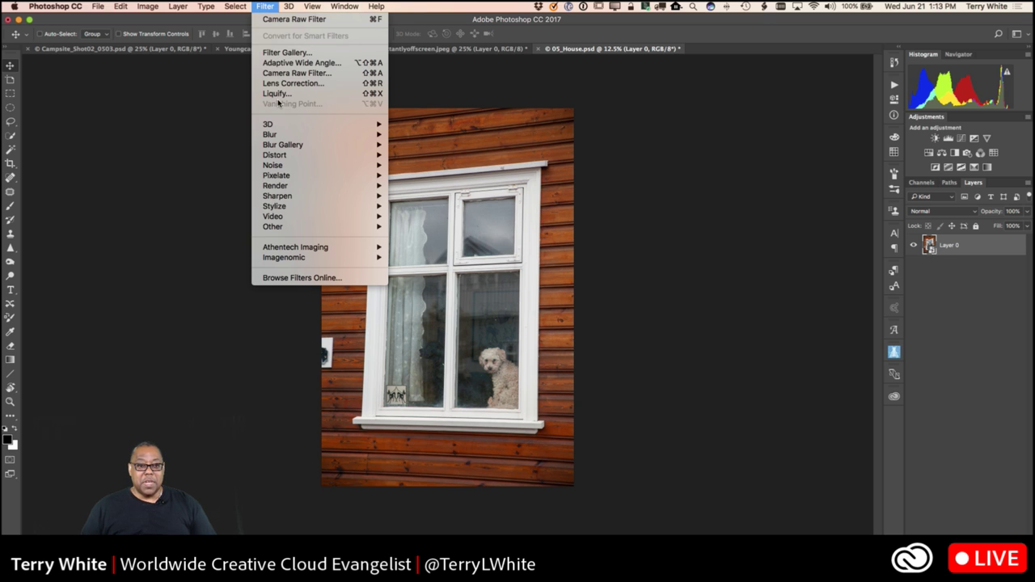
click(287, 74)
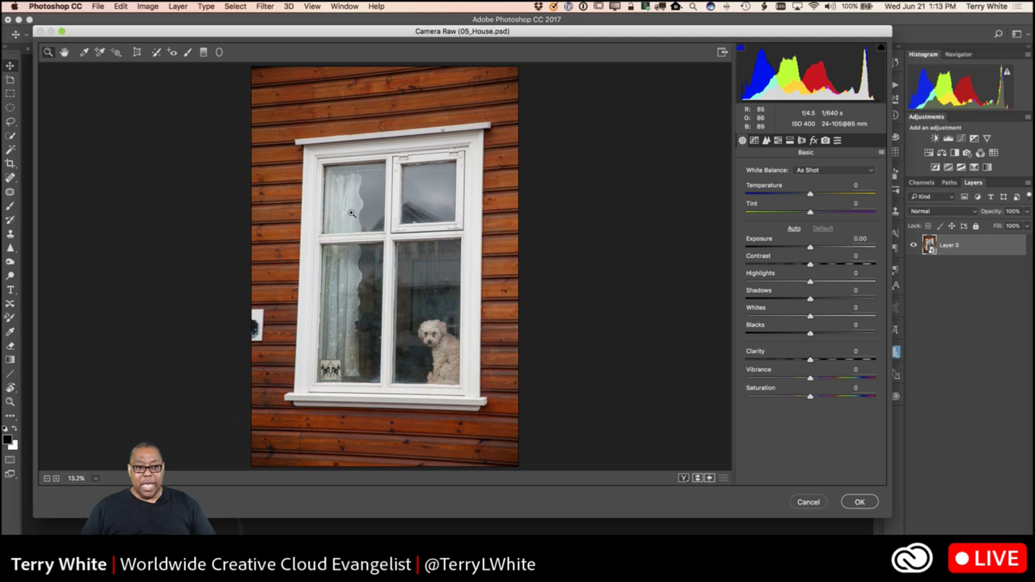
click(137, 52)
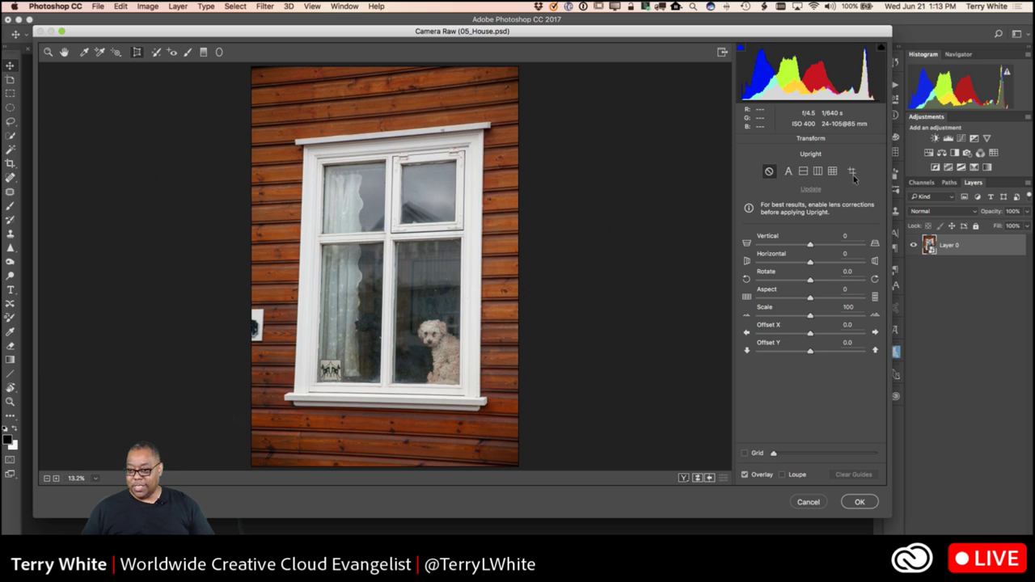
click(788, 171)
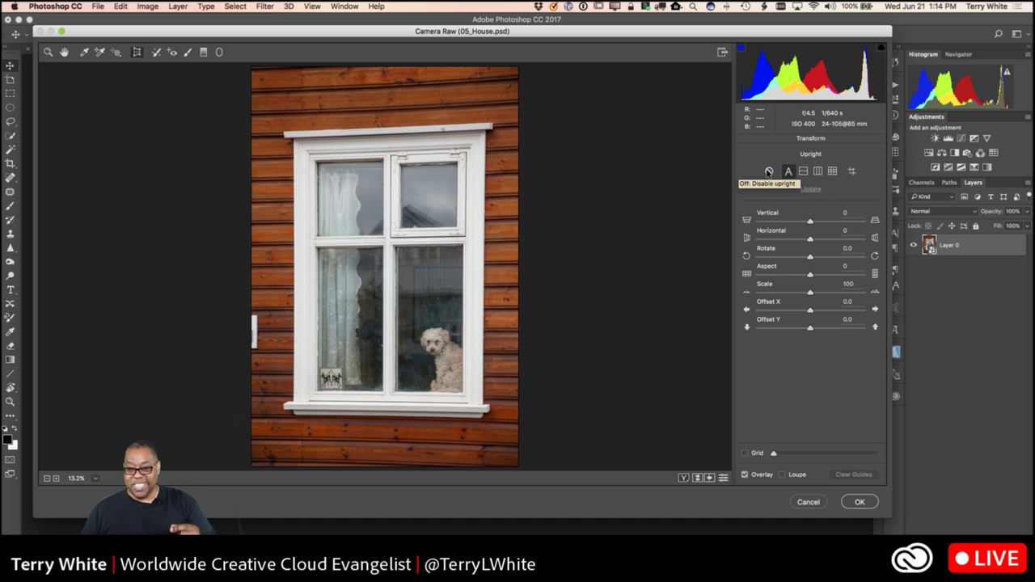
click(769, 172)
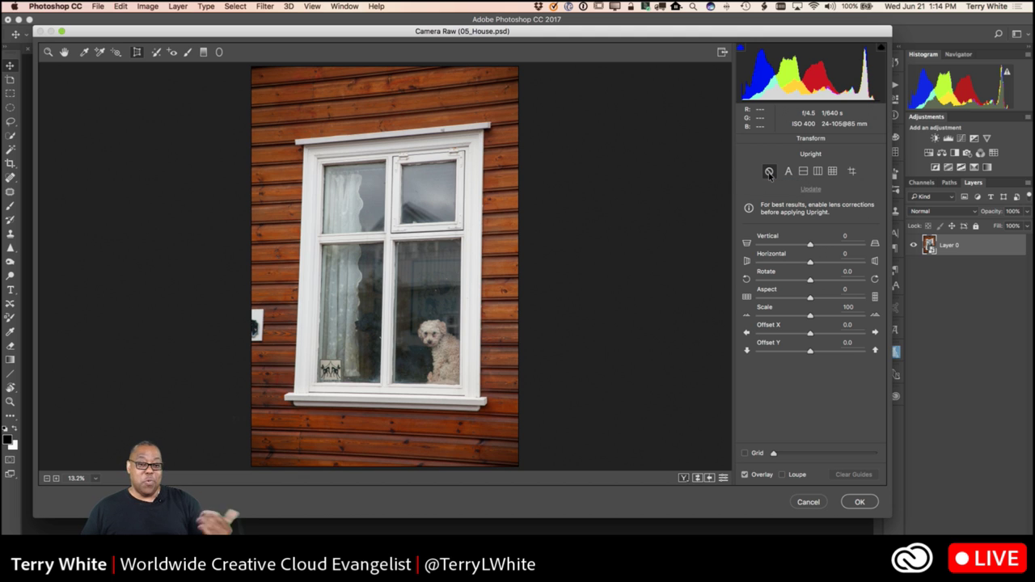
Step: Straighten the window with Guided Upright, drawing guides along its top ledge, both side edges and bottom sill, and apply the filter
click(852, 172)
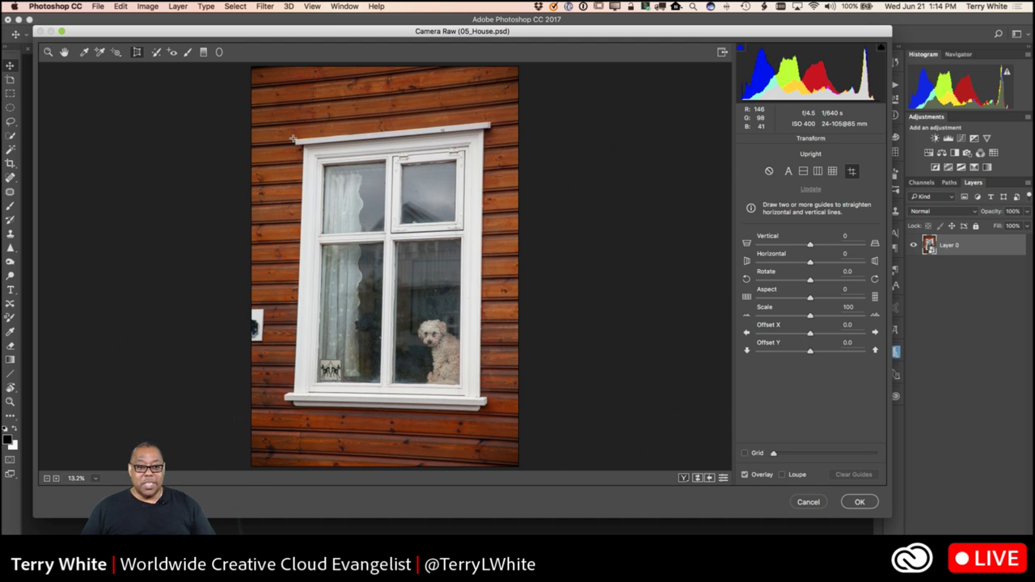
drag(293, 139, 503, 120)
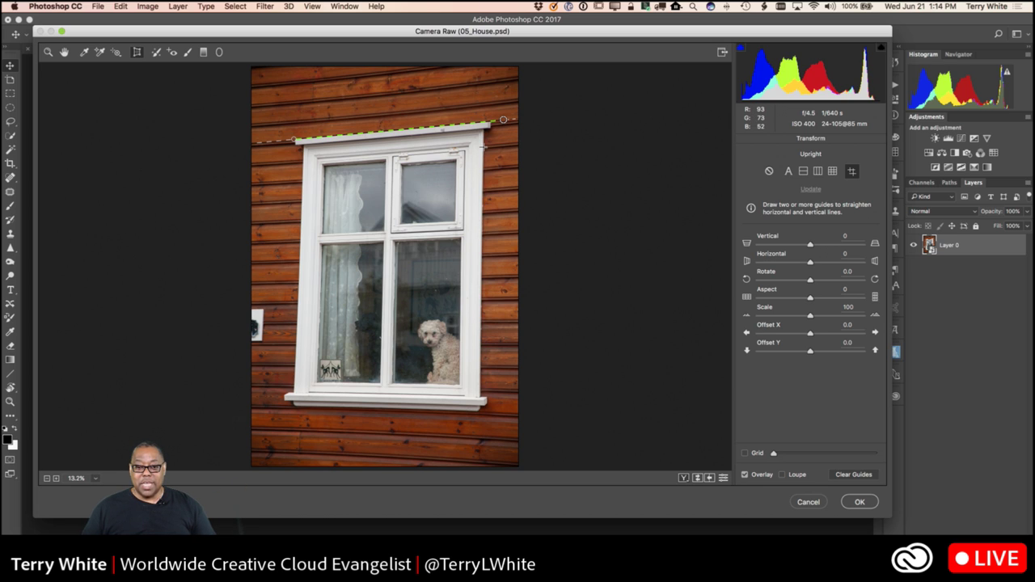
drag(482, 147, 482, 356)
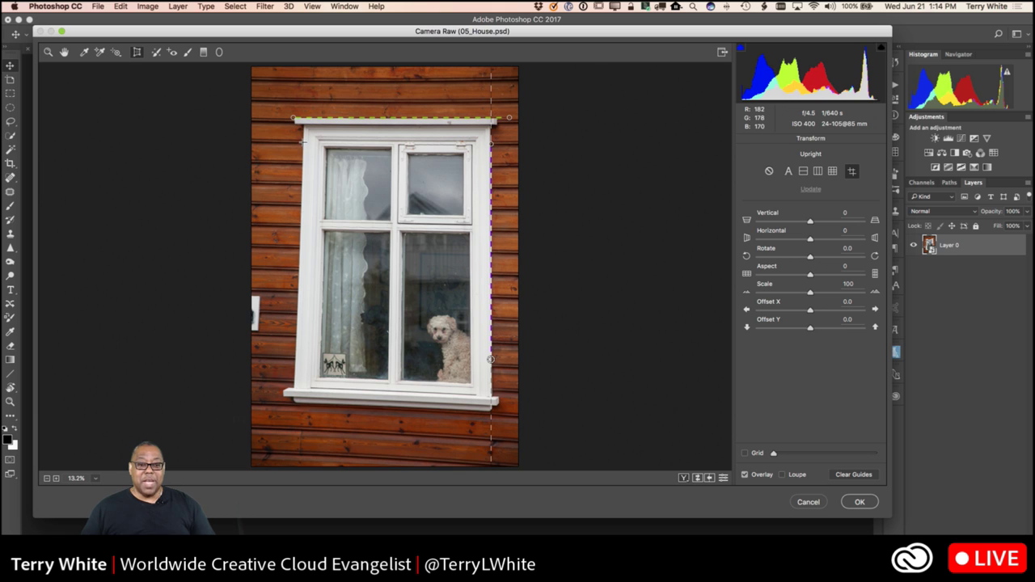
drag(302, 142, 296, 340)
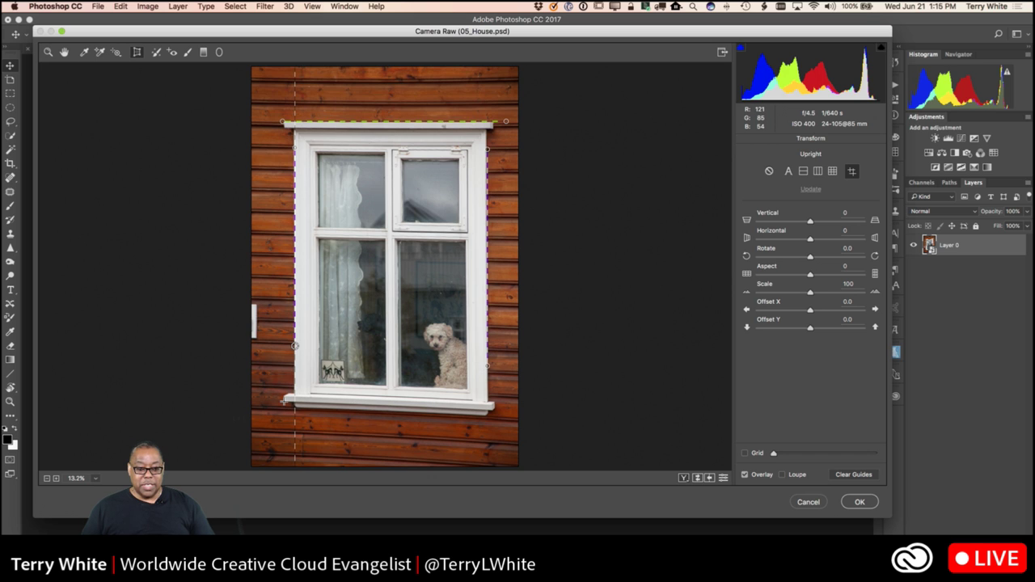
drag(283, 401, 503, 410)
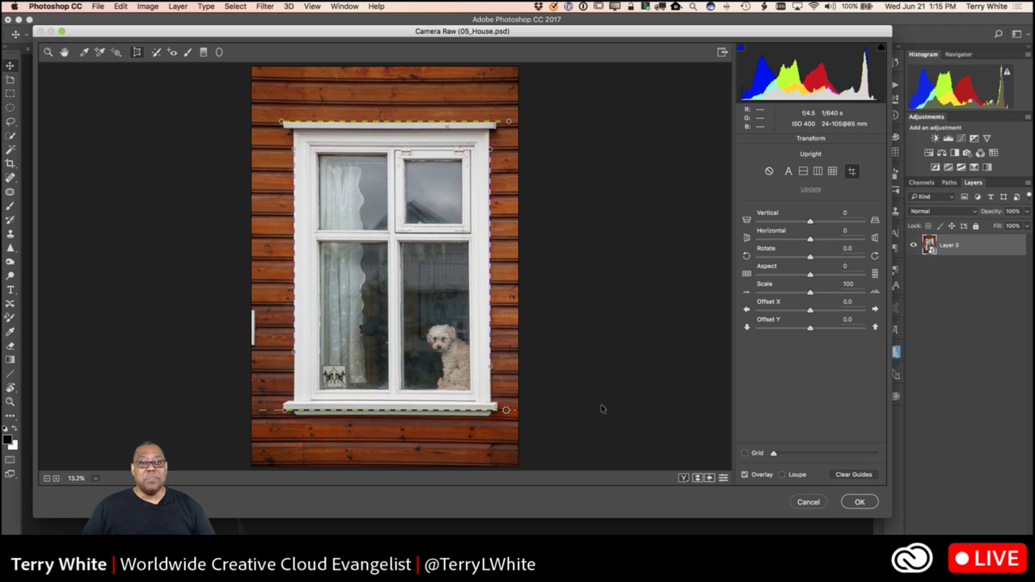
click(860, 503)
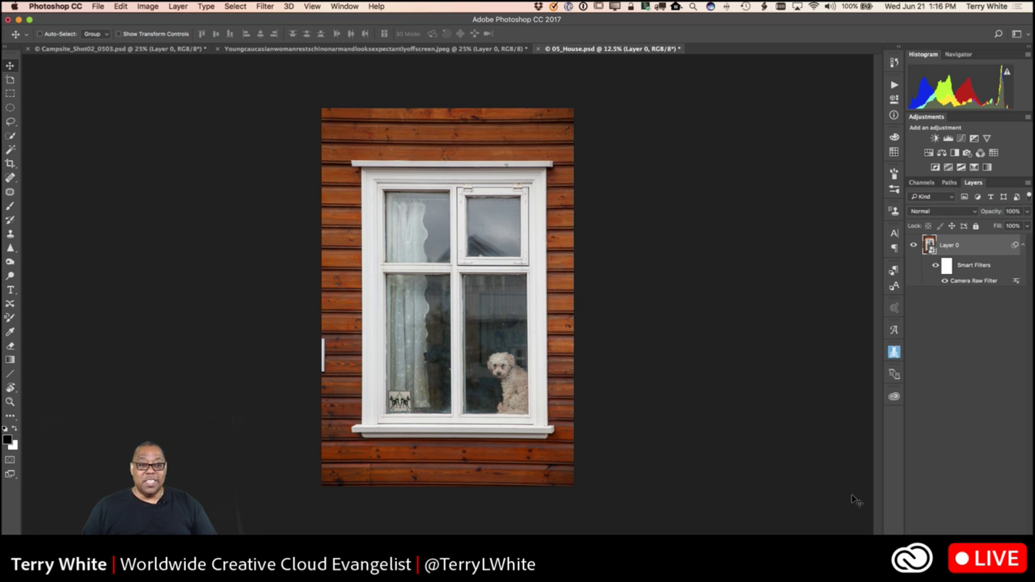
Step: Compare the campsite, portrait and house photos in turn with their Smart Filters hidden and shown
click(118, 50)
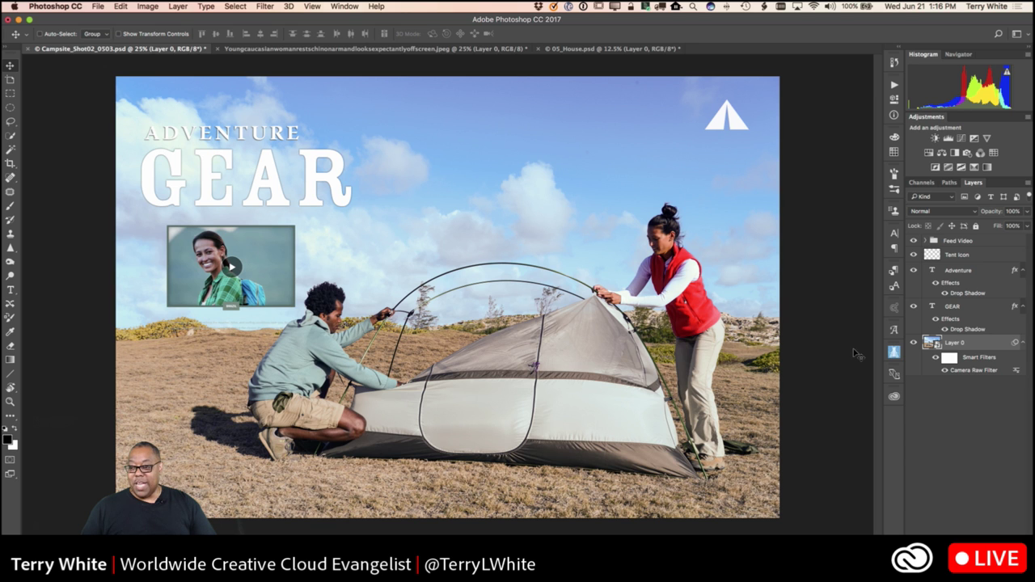
click(936, 358)
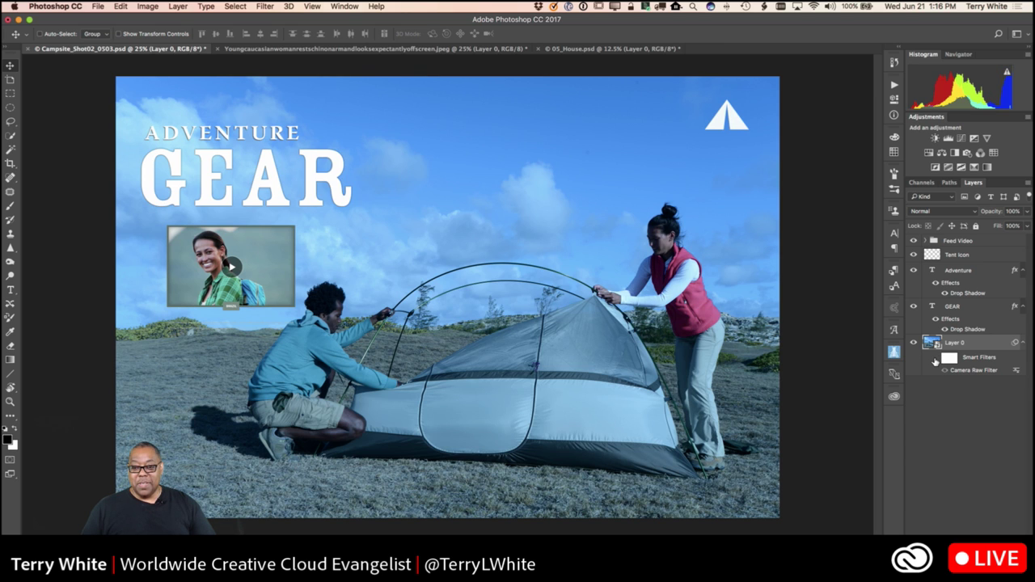
click(936, 358)
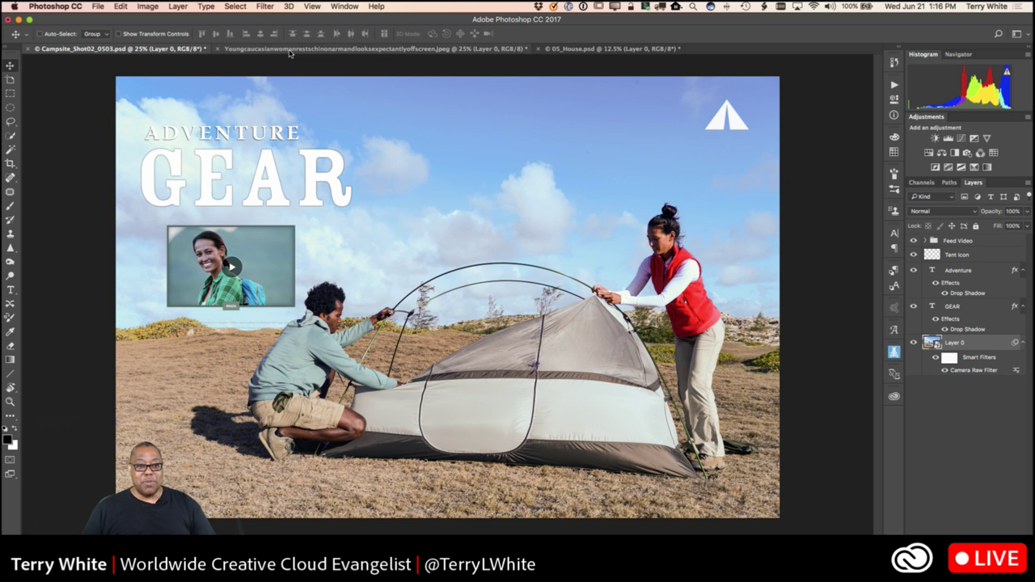
click(291, 50)
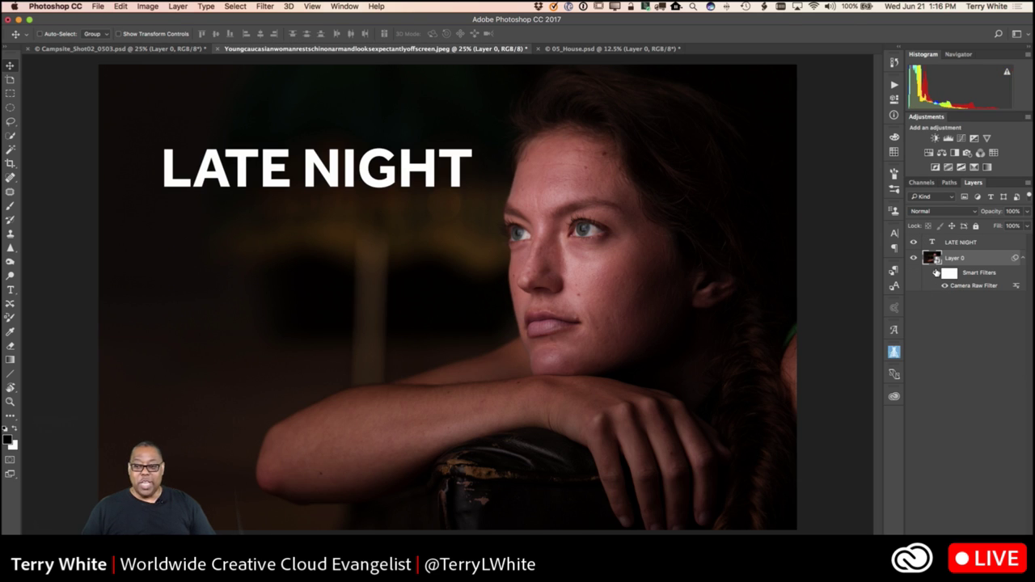
click(935, 274)
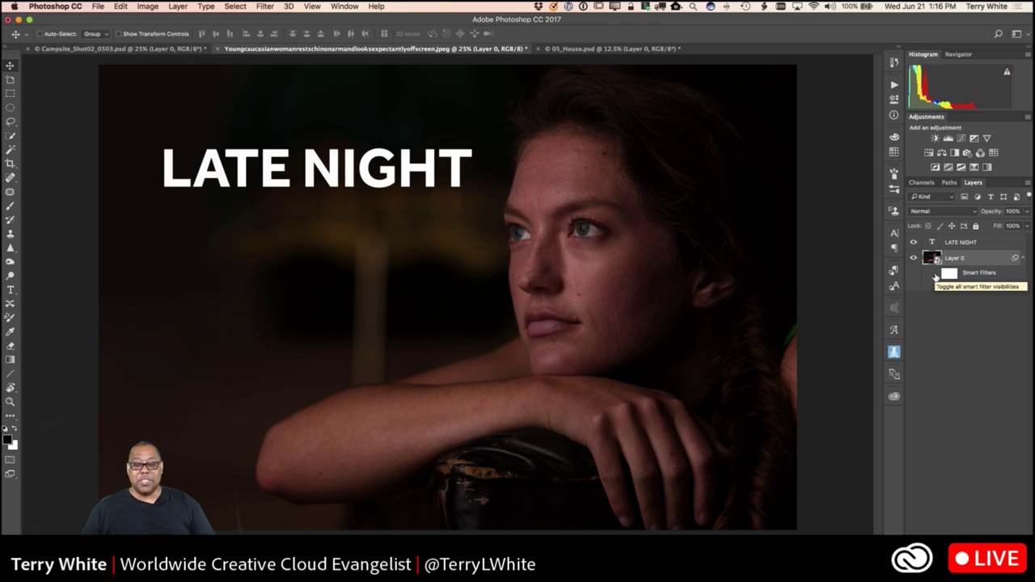
click(936, 275)
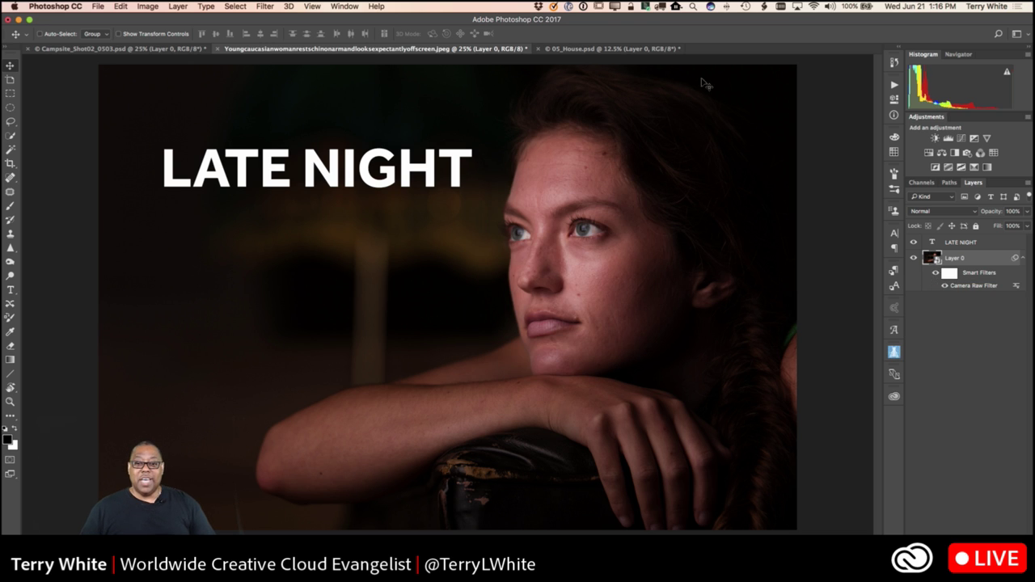
click(611, 50)
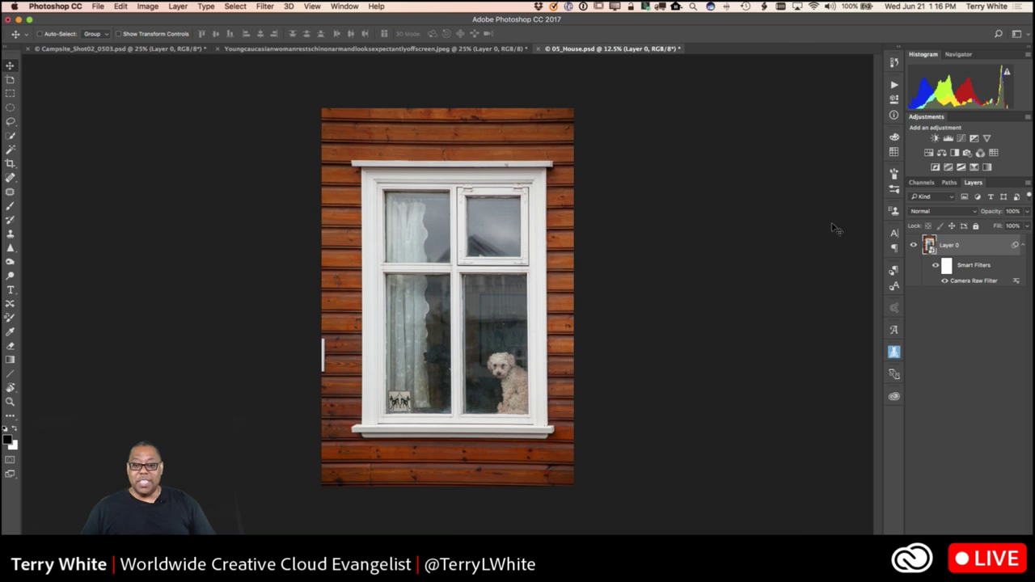
click(936, 266)
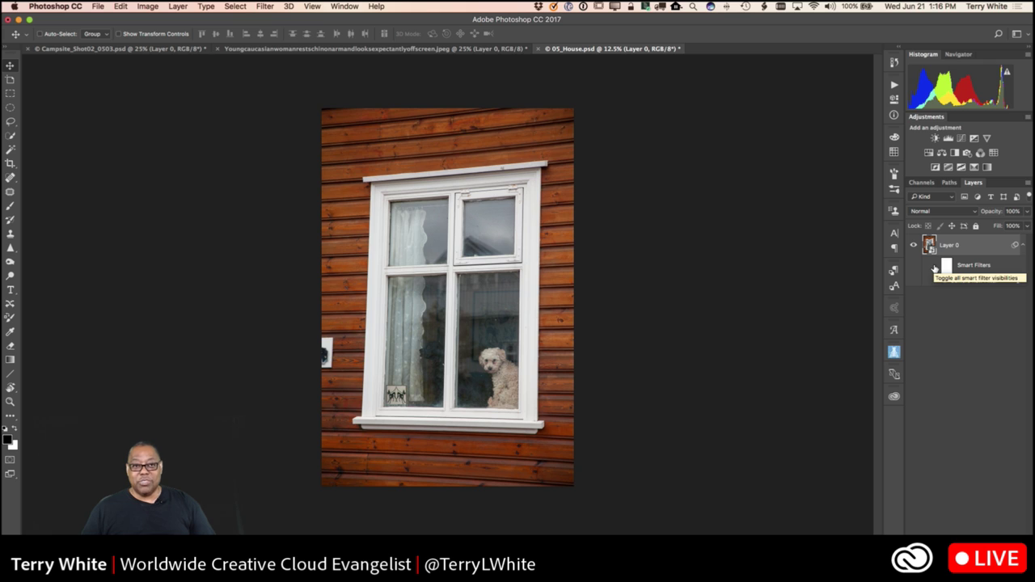
click(936, 267)
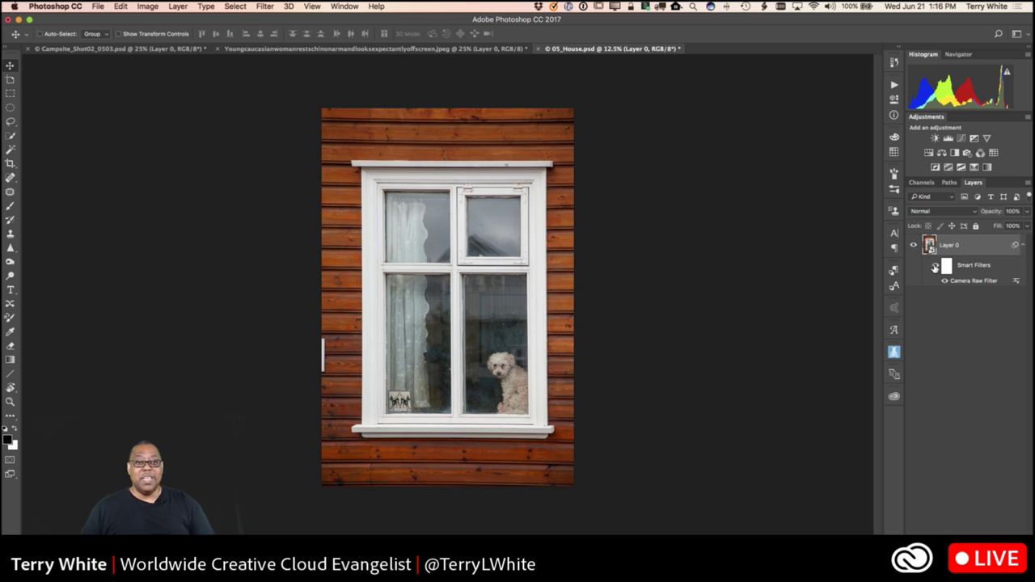